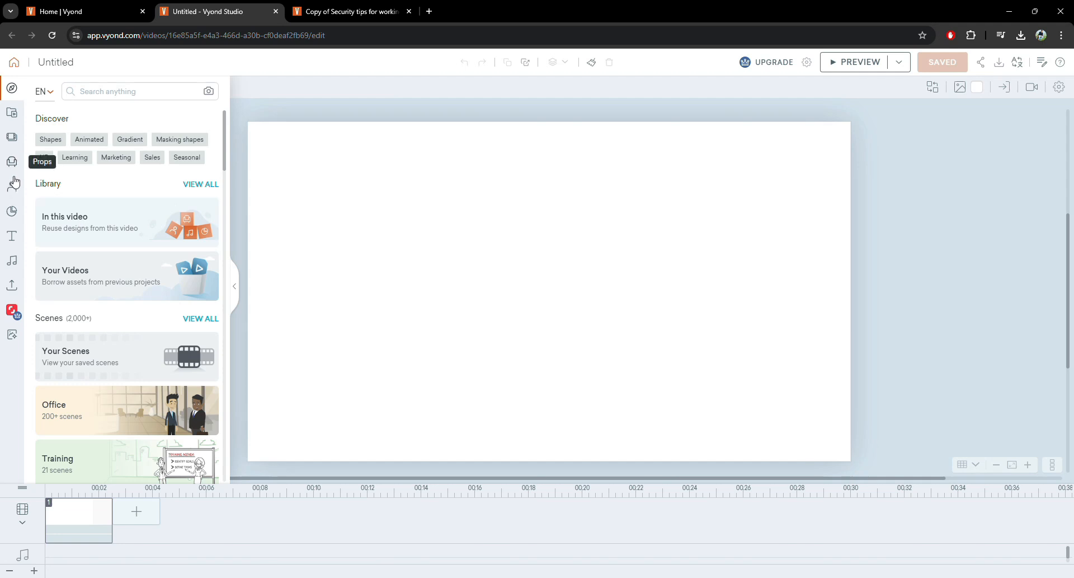
Add the Office scene with a man and a seated doctor, hiding the whiteboard-style and Contemporary scenes from the results
{"action": "left_click", "coordinate": [11, 137]}
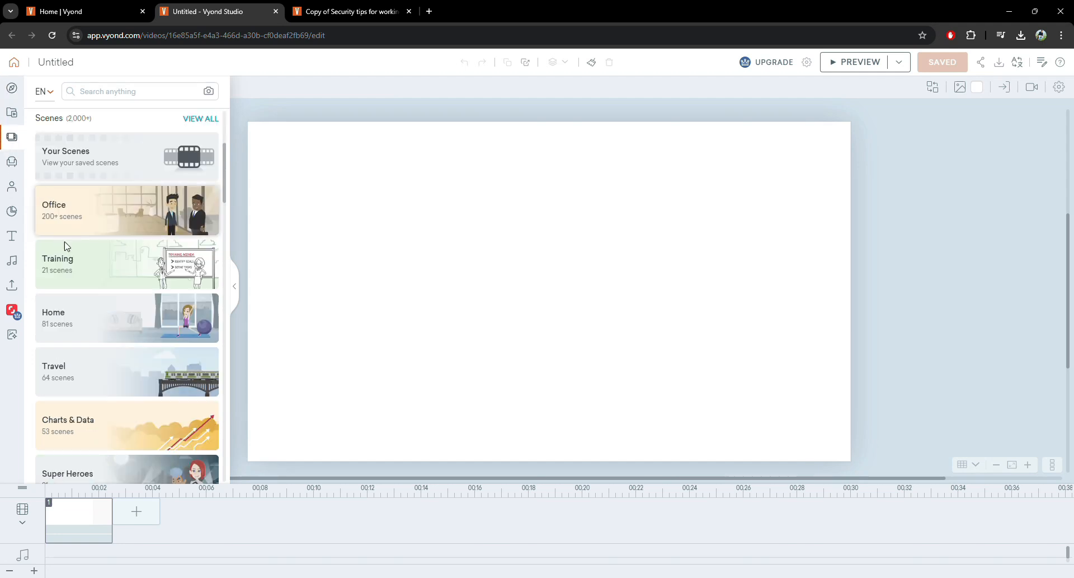
{"action": "left_click", "coordinate": [85, 273]}
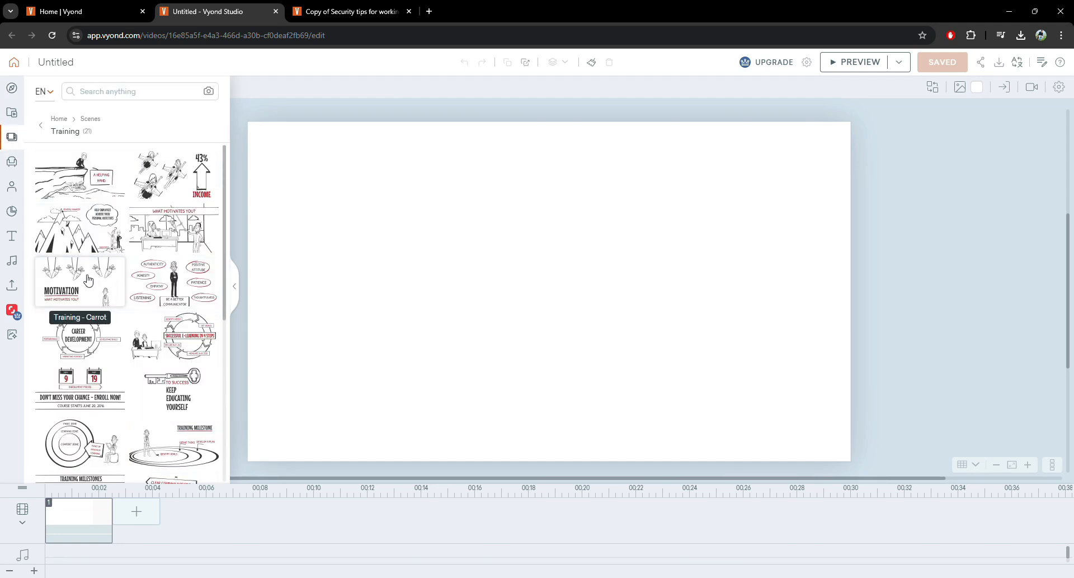
{"action": "left_click", "coordinate": [41, 128]}
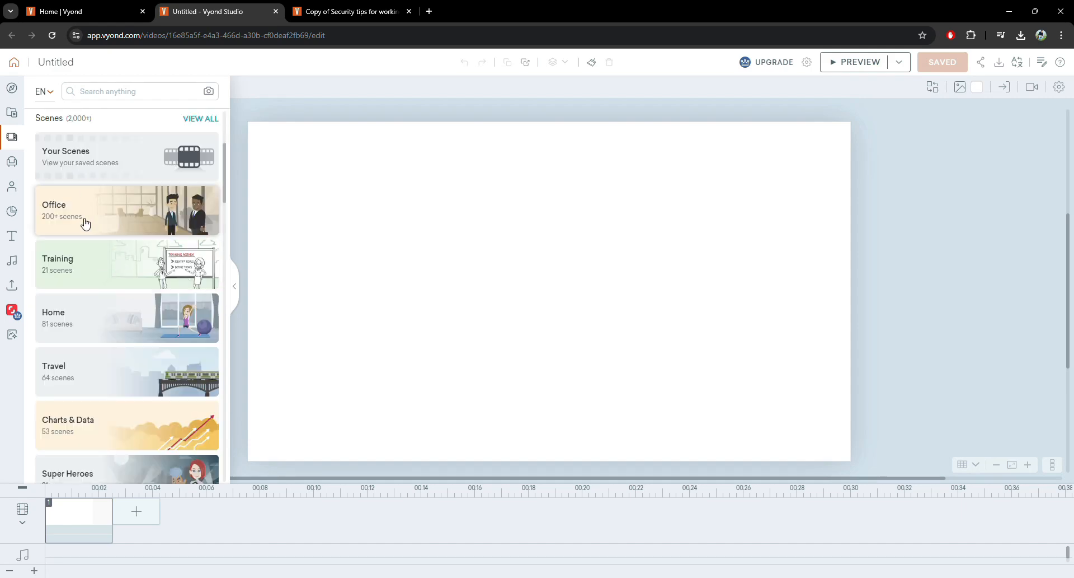
{"action": "left_click", "coordinate": [85, 224]}
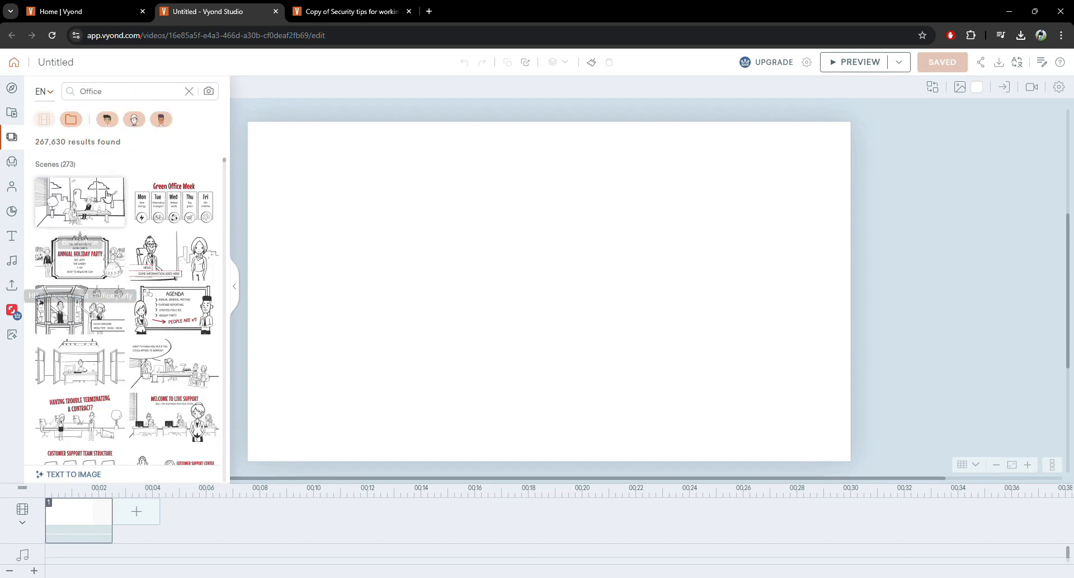
{"action": "left_click", "coordinate": [134, 119]}
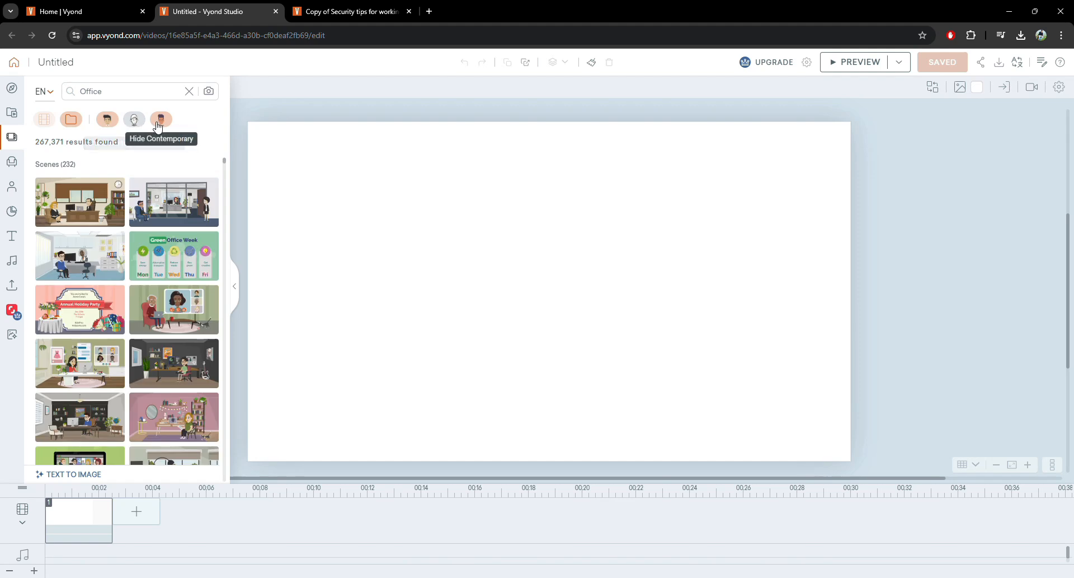
{"action": "left_click", "coordinate": [157, 125]}
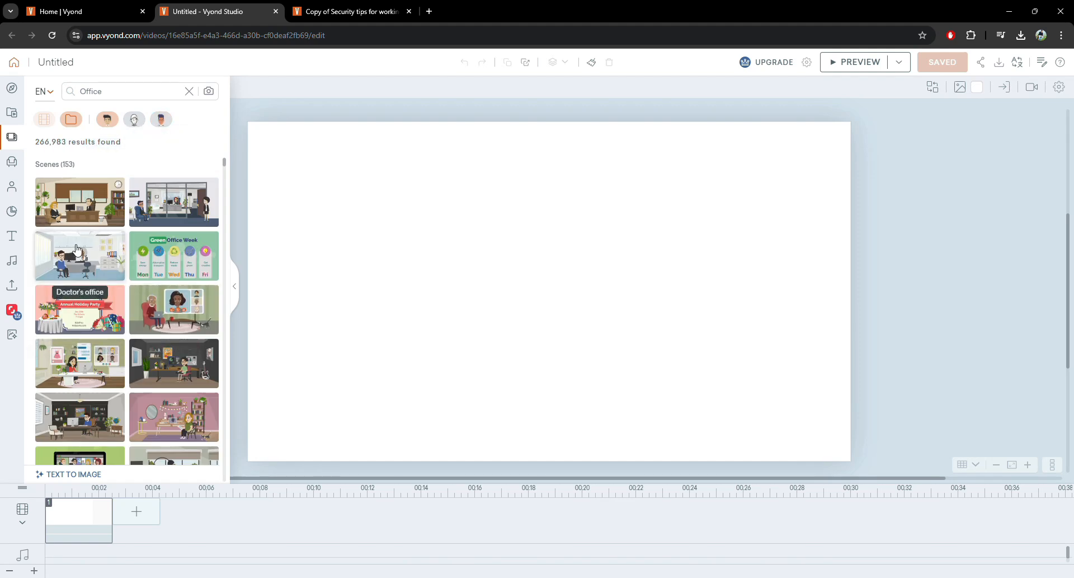
{"action": "left_click", "coordinate": [82, 263]}
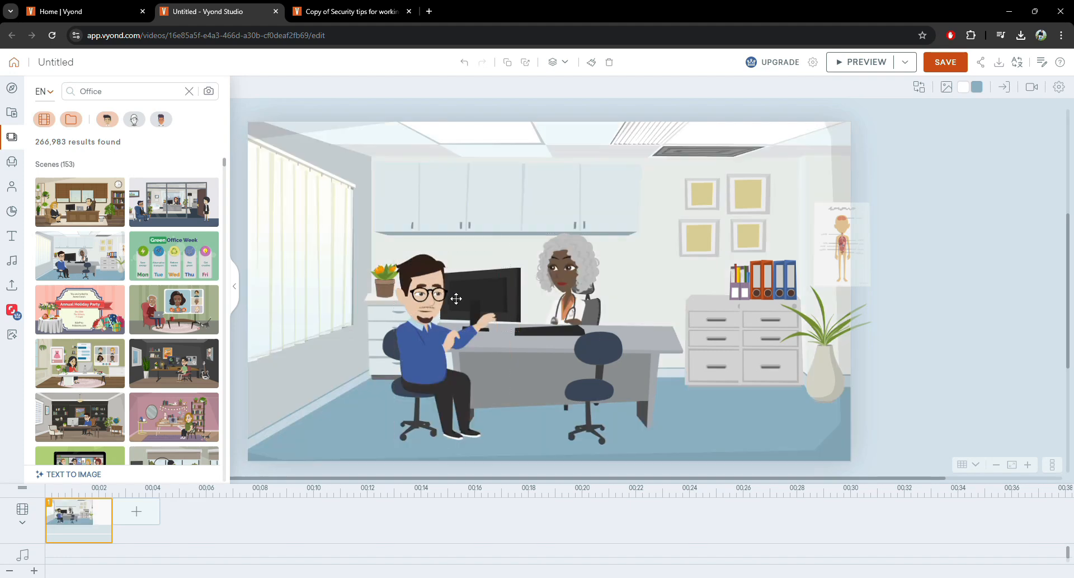
Change the seated man's action to the first walking action found by searching for "walking"
{"action": "left_click", "coordinate": [423, 286]}
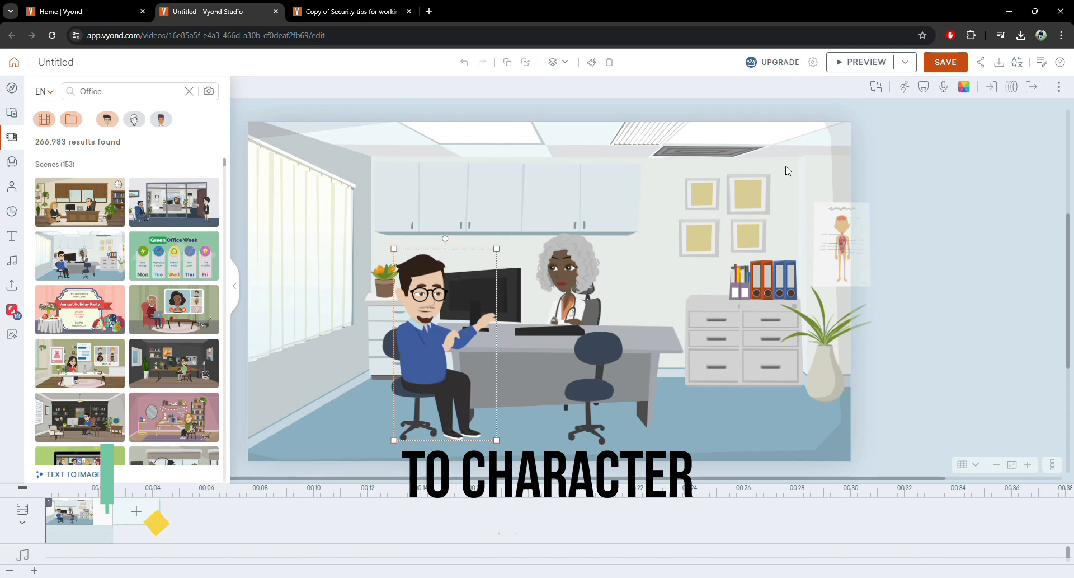
{"action": "left_click", "coordinate": [904, 89]}
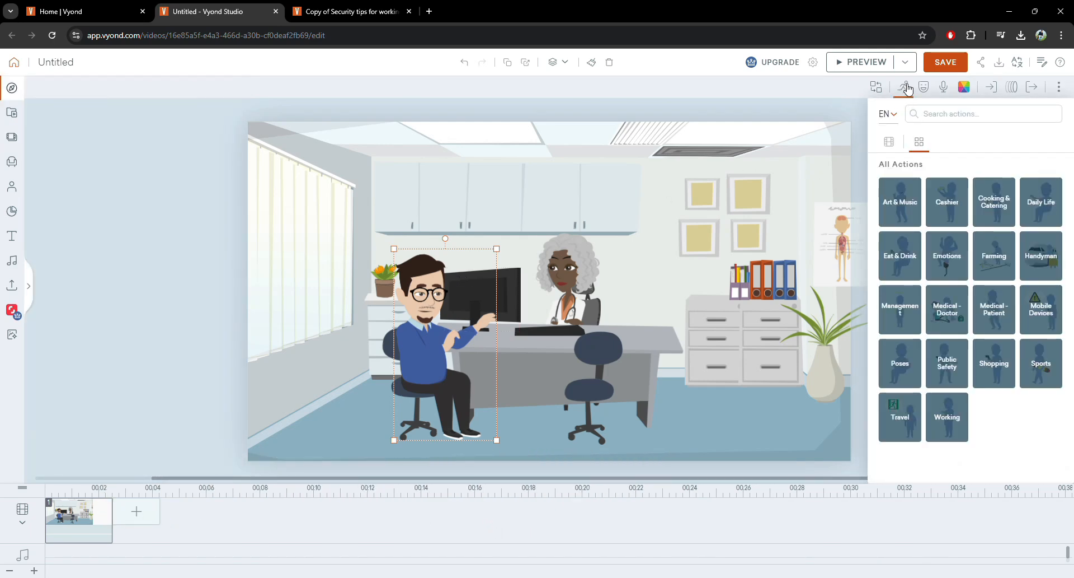
{"action": "left_click", "coordinate": [939, 112]}
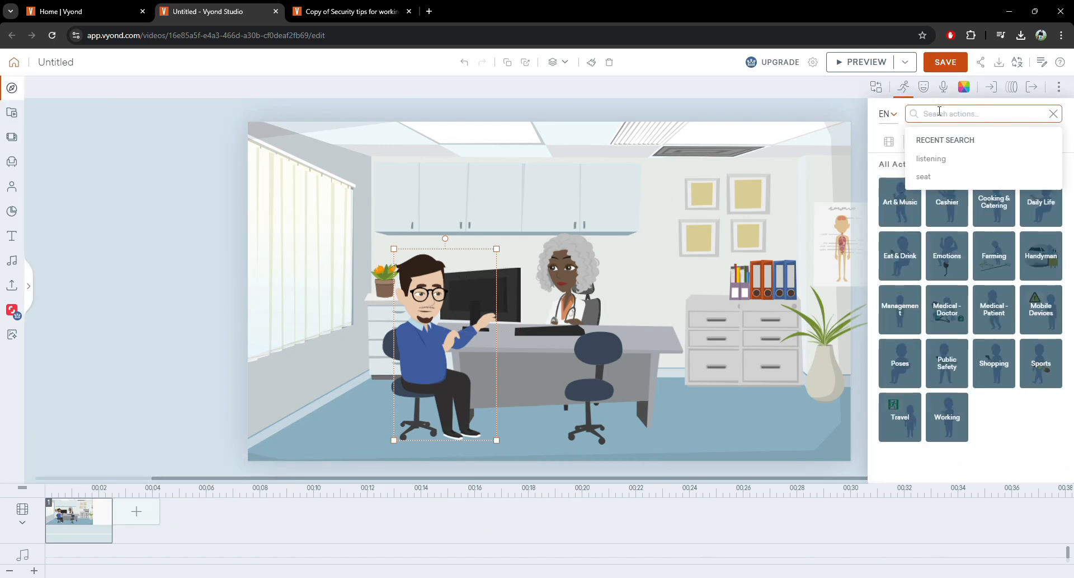
{"action": "type", "text": "walking"}
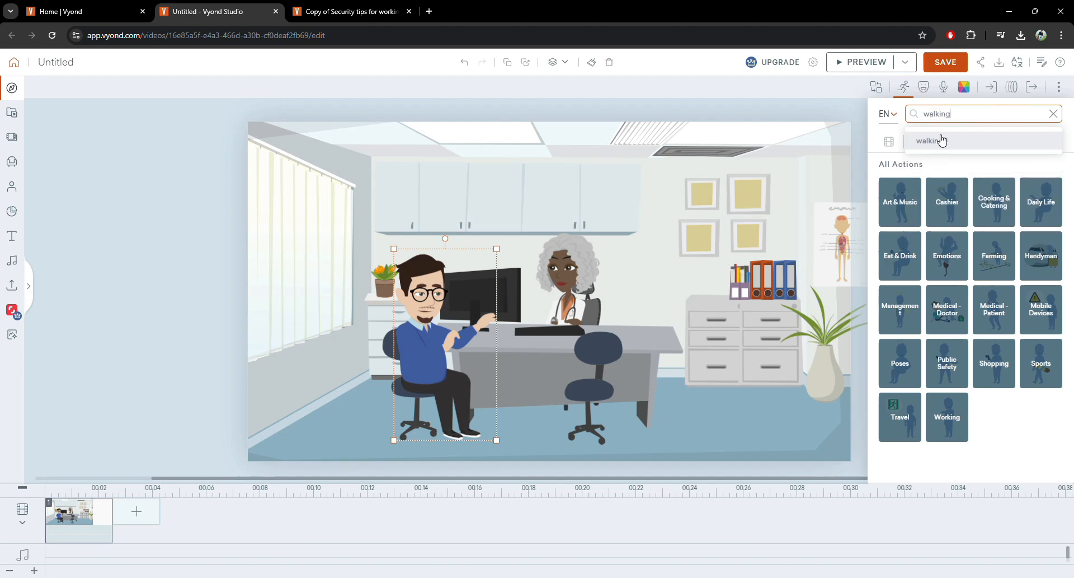
{"action": "left_click", "coordinate": [943, 140]}
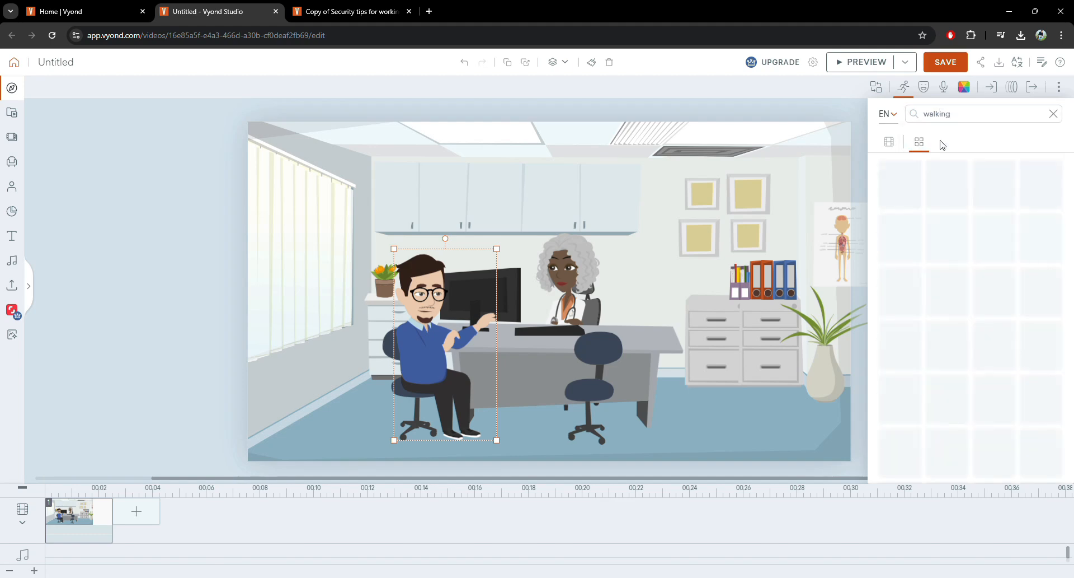
{"action": "left_click", "coordinate": [901, 202]}
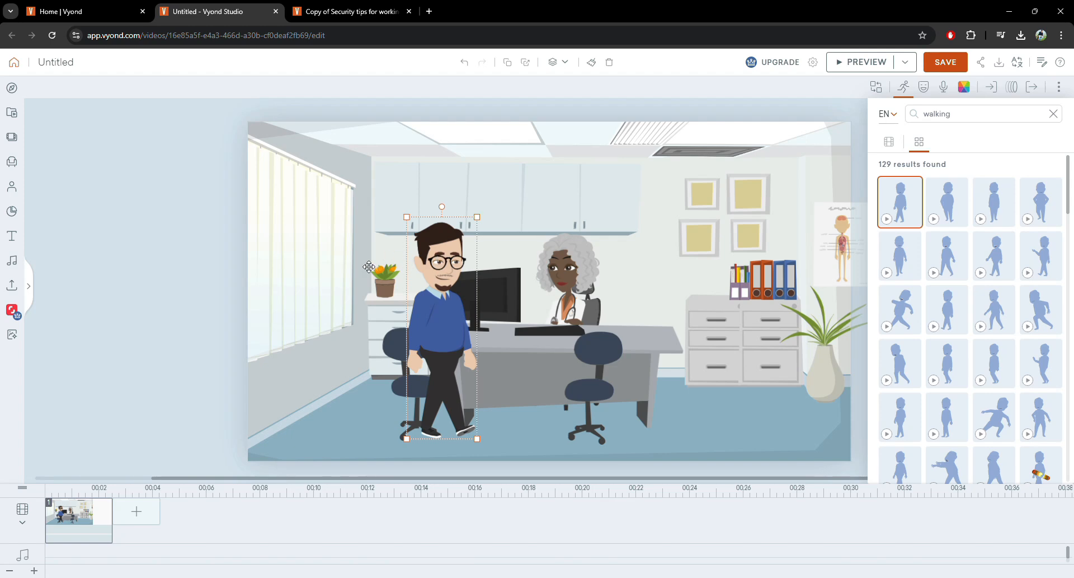
Move the walking man in front of the window blinds and preview his walking action
{"action": "left_click_drag", "start_coordinate": [440, 257], "coordinate": [331, 270]}
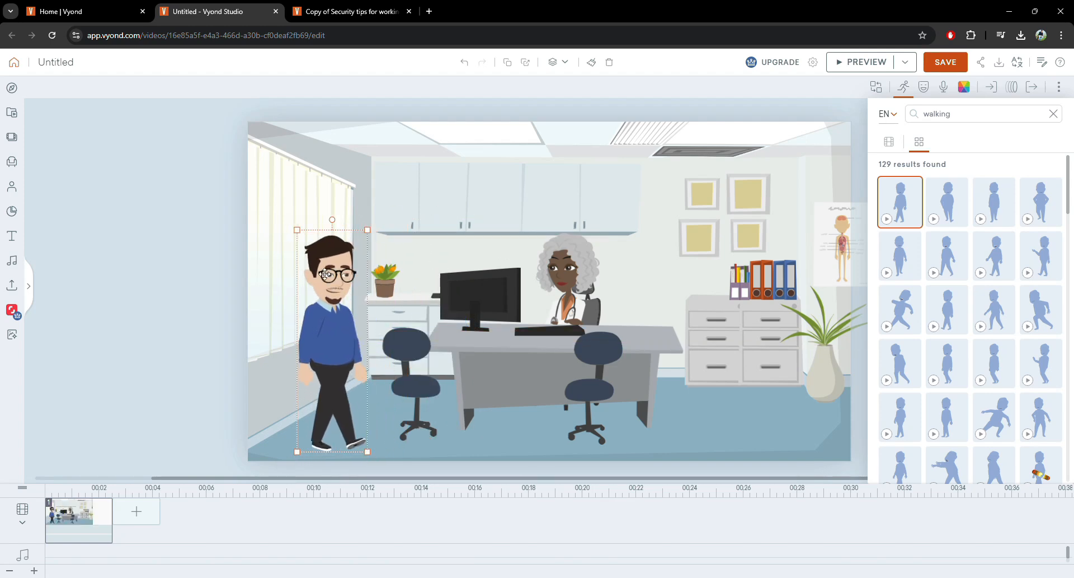
{"action": "left_click", "coordinate": [173, 267]}
{"action": "left_click", "coordinate": [318, 270]}
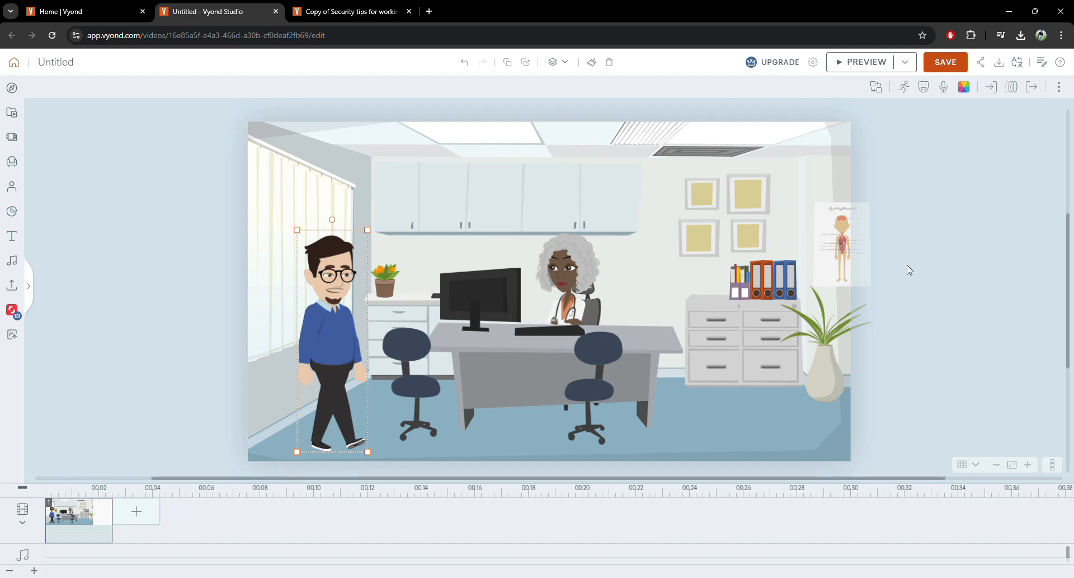
{"action": "left_click", "coordinate": [656, 216]}
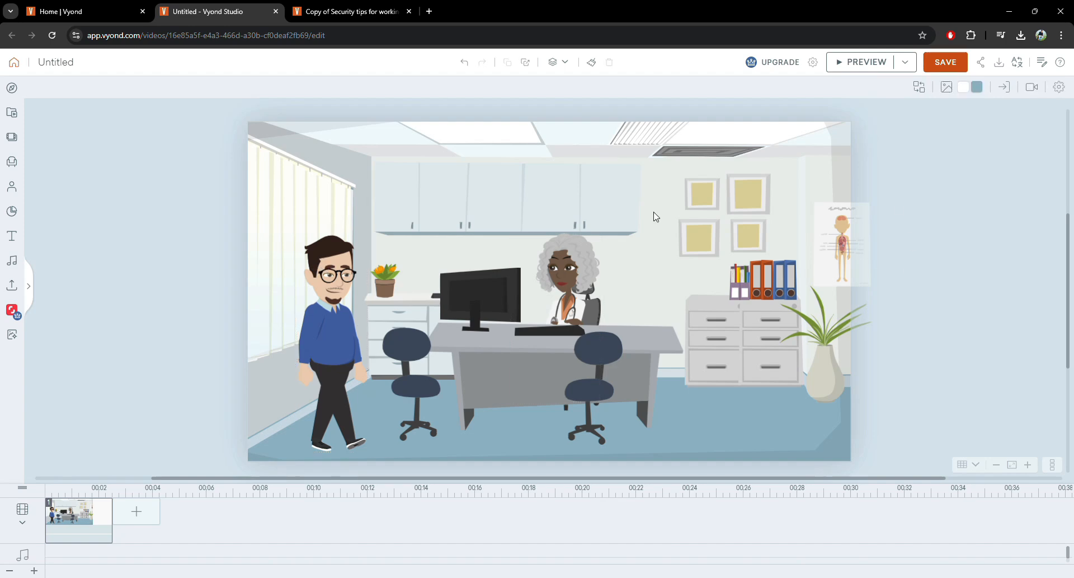
{"action": "left_click", "coordinate": [864, 63]}
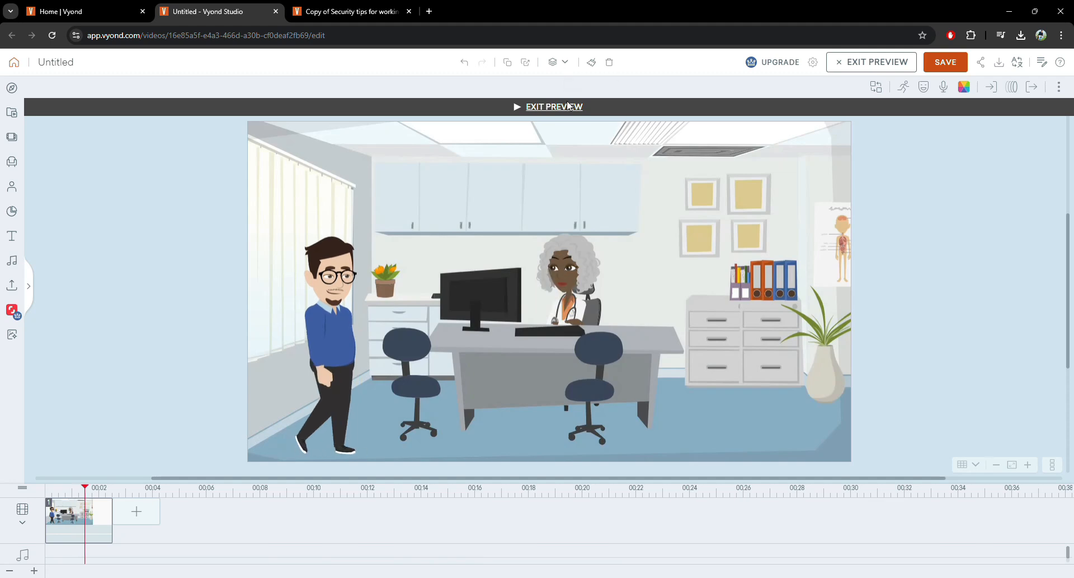
{"action": "left_click", "coordinate": [542, 109]}
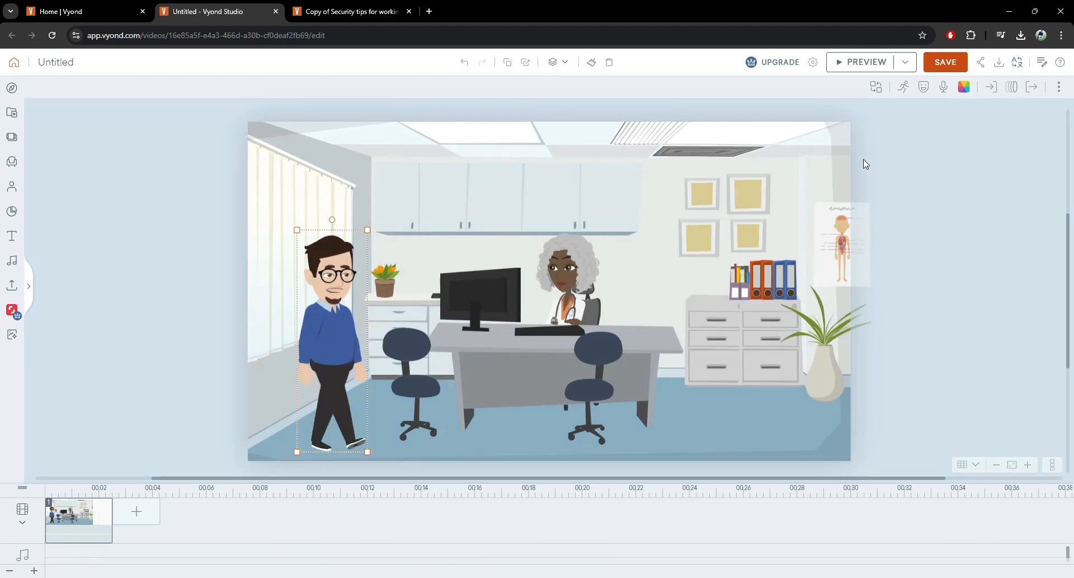
Apply the Line - Horizontal motion path to the walking man and preview the movement
{"action": "left_click", "coordinate": [1013, 88]}
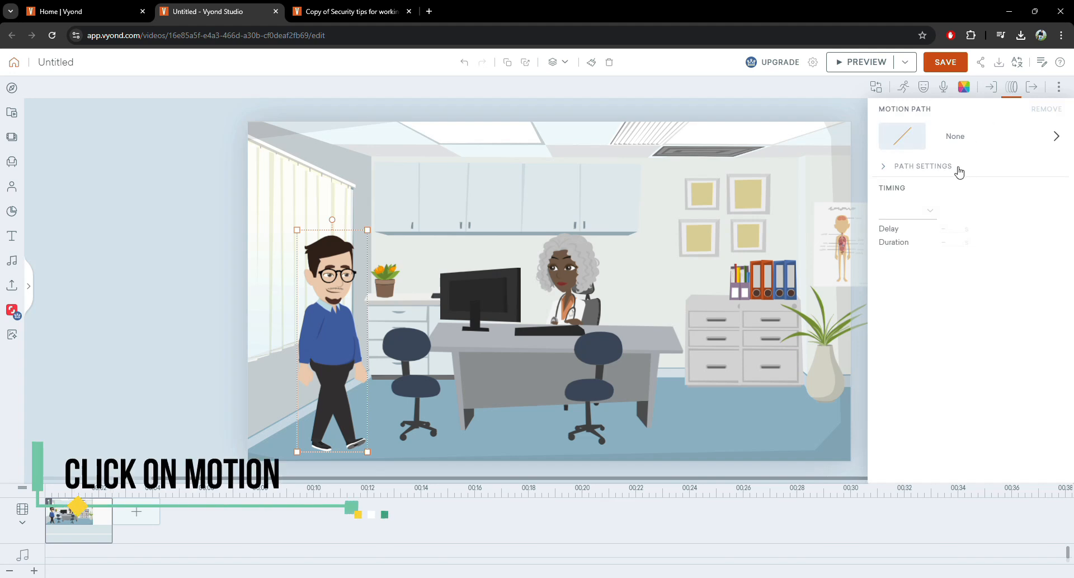
{"action": "left_click", "coordinate": [919, 218]}
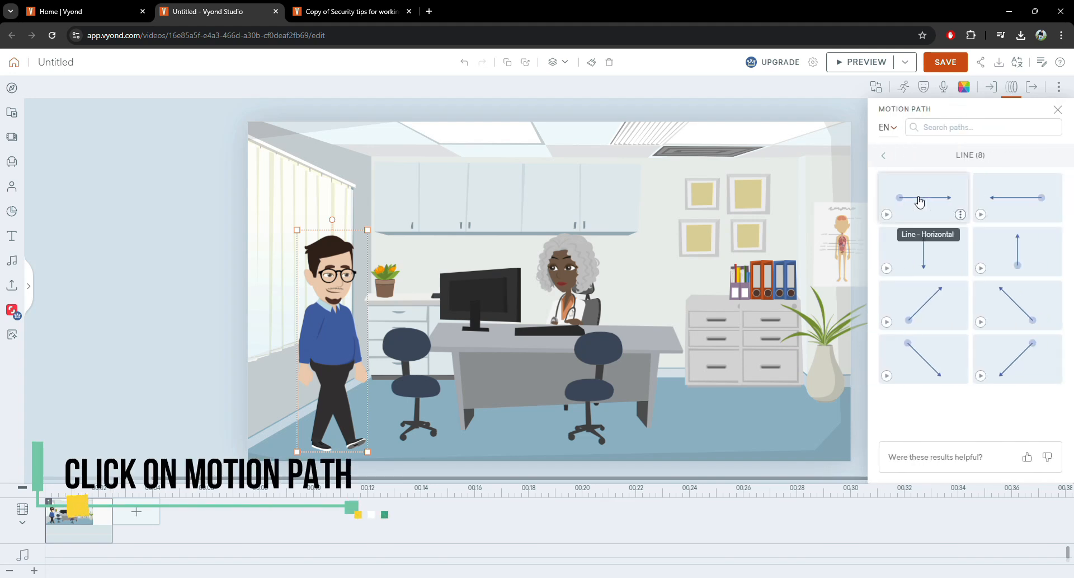
{"action": "left_click", "coordinate": [920, 203]}
{"action": "left_click", "coordinate": [854, 238]}
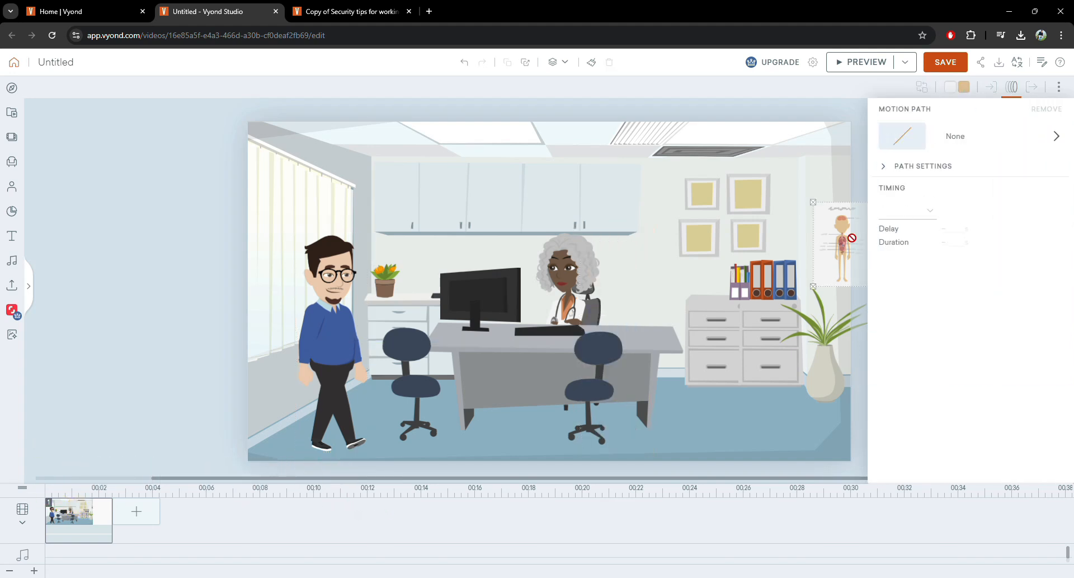
{"action": "left_click", "coordinate": [447, 289]}
{"action": "left_click", "coordinate": [326, 277]}
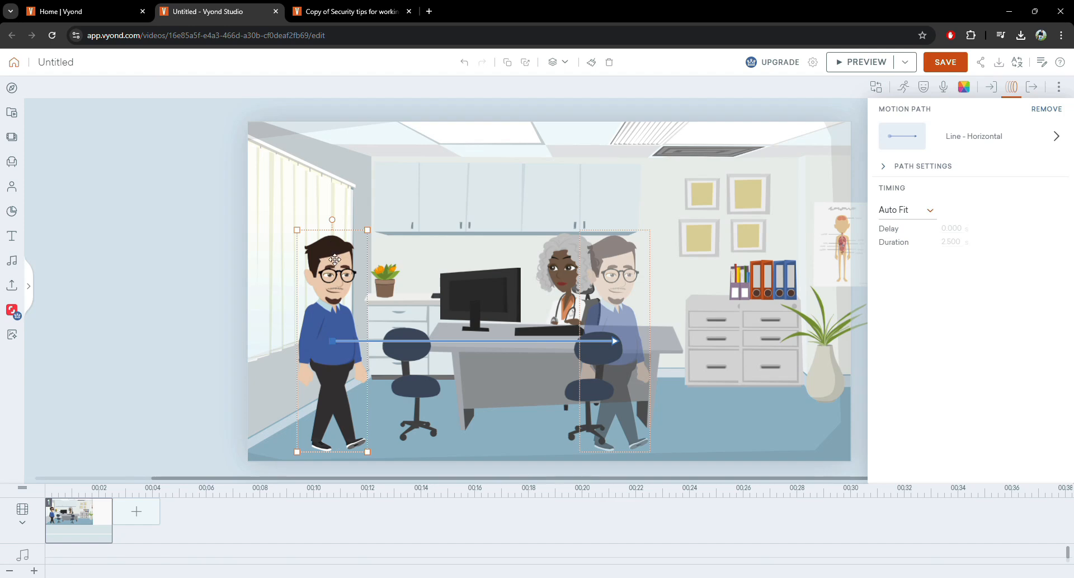
{"action": "left_click", "coordinate": [617, 264]}
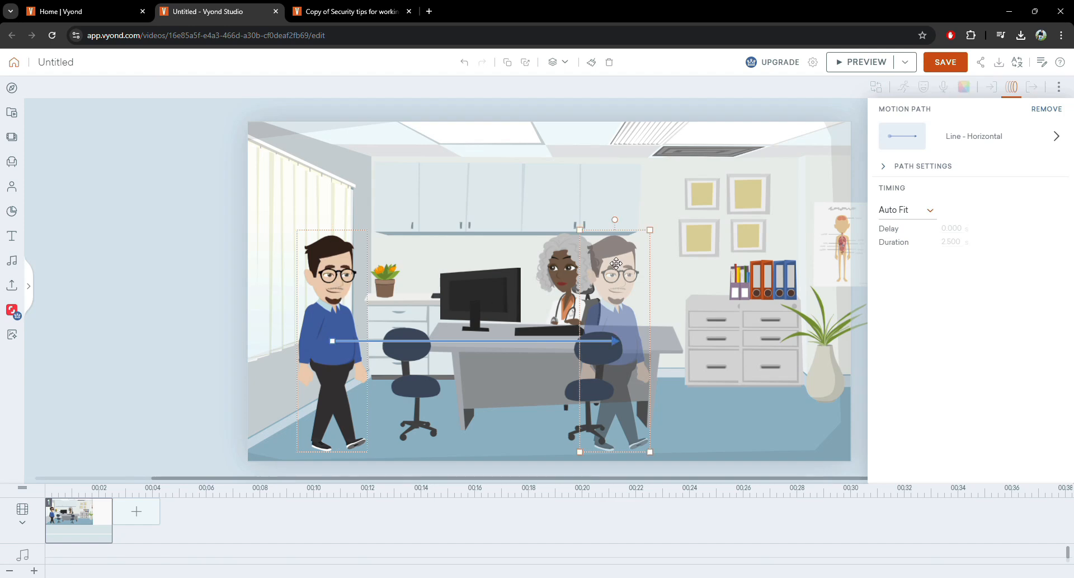
{"action": "left_click", "coordinate": [855, 62]}
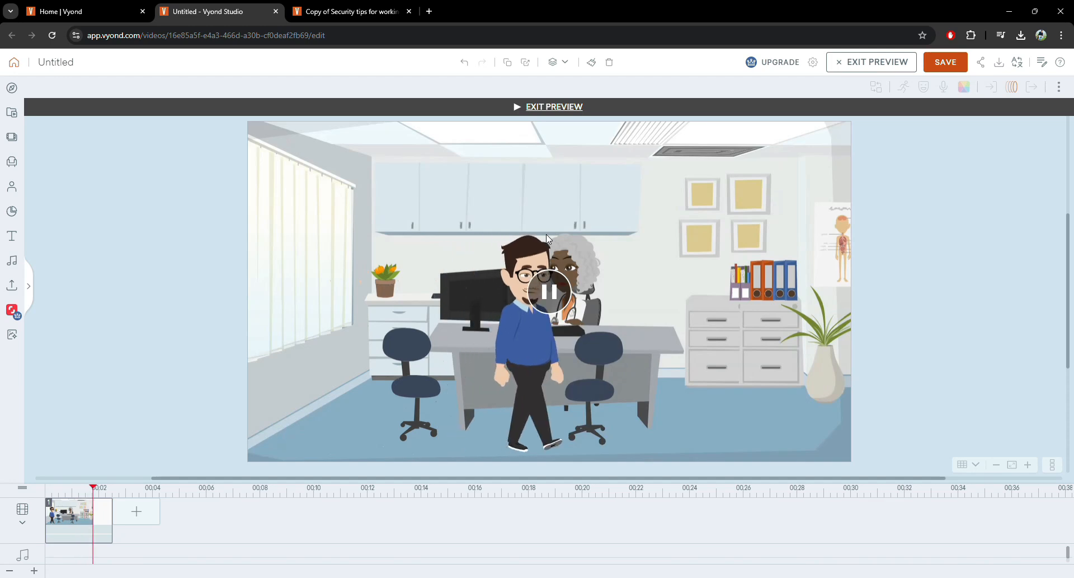
{"action": "left_click", "coordinate": [548, 107]}
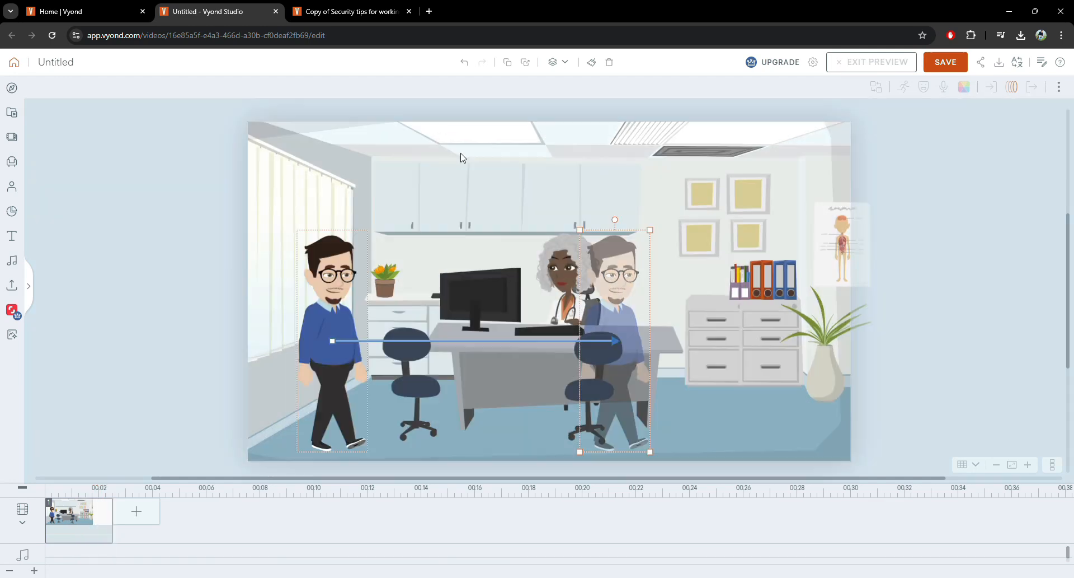
Move the end position of the man's motion path beyond the right edge of the scene and preview it
{"action": "left_click", "coordinate": [347, 278]}
{"action": "left_click", "coordinate": [615, 272]}
{"action": "left_click_drag", "start_coordinate": [615, 273], "coordinate": [928, 263]}
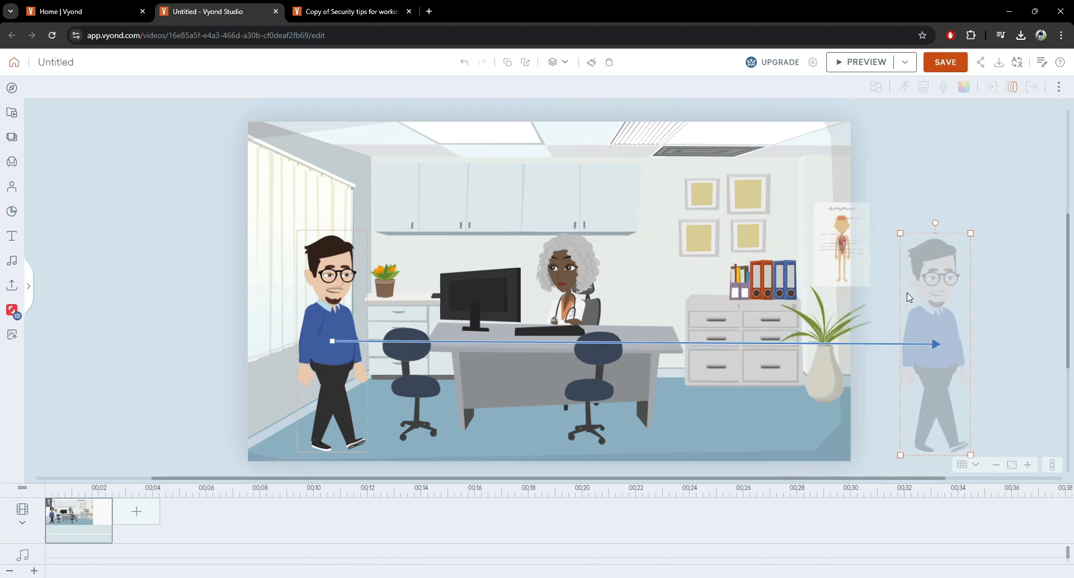
{"action": "left_click", "coordinate": [851, 62]}
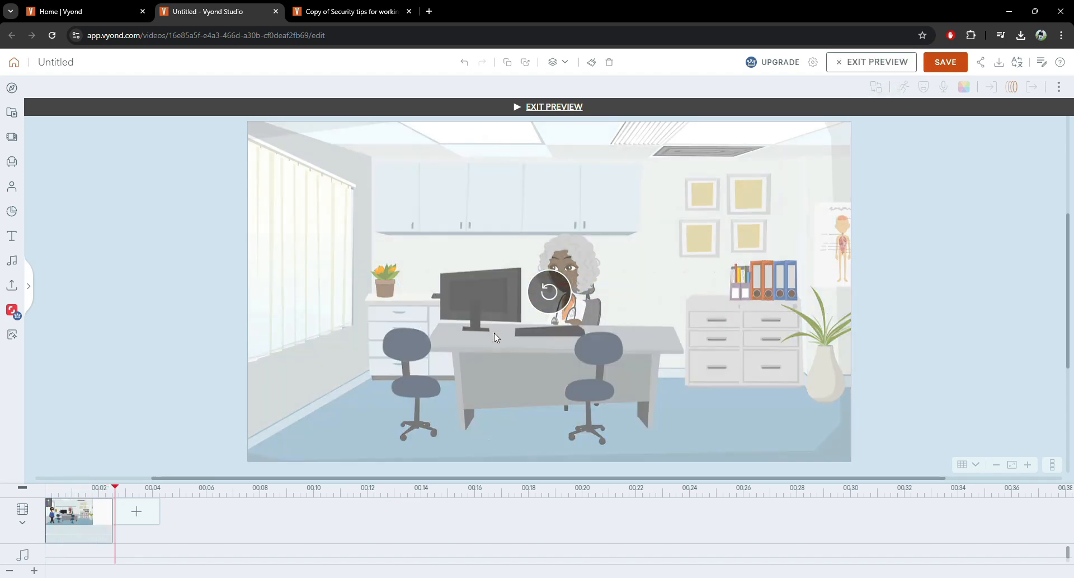
{"action": "left_click", "coordinate": [555, 106]}
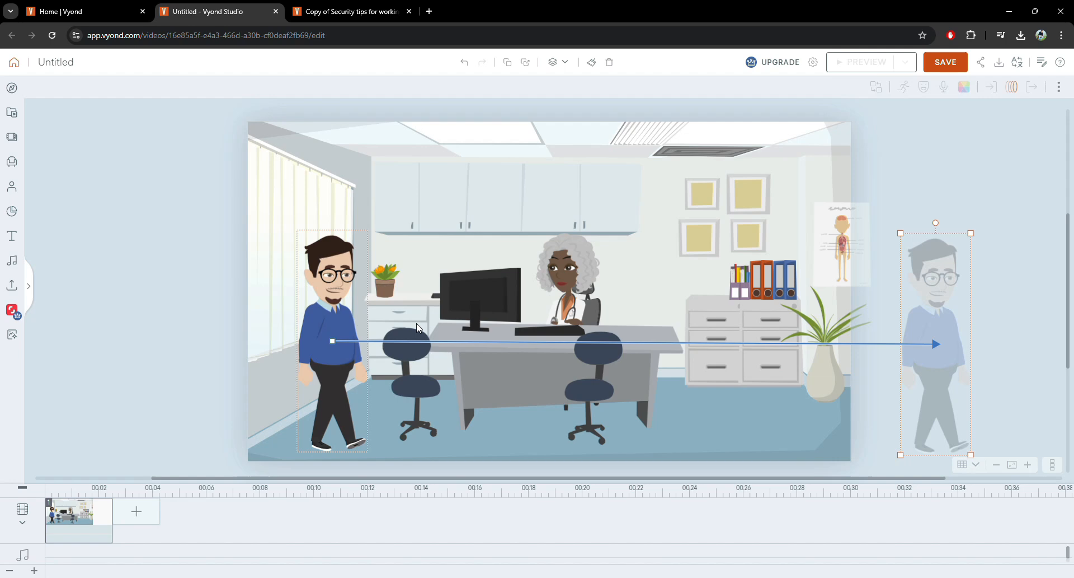
Bring the walking man to the front of the scene's object order and preview the result
{"action": "right_click", "coordinate": [333, 262]}
{"action": "mouse_move", "coordinate": [374, 434]}
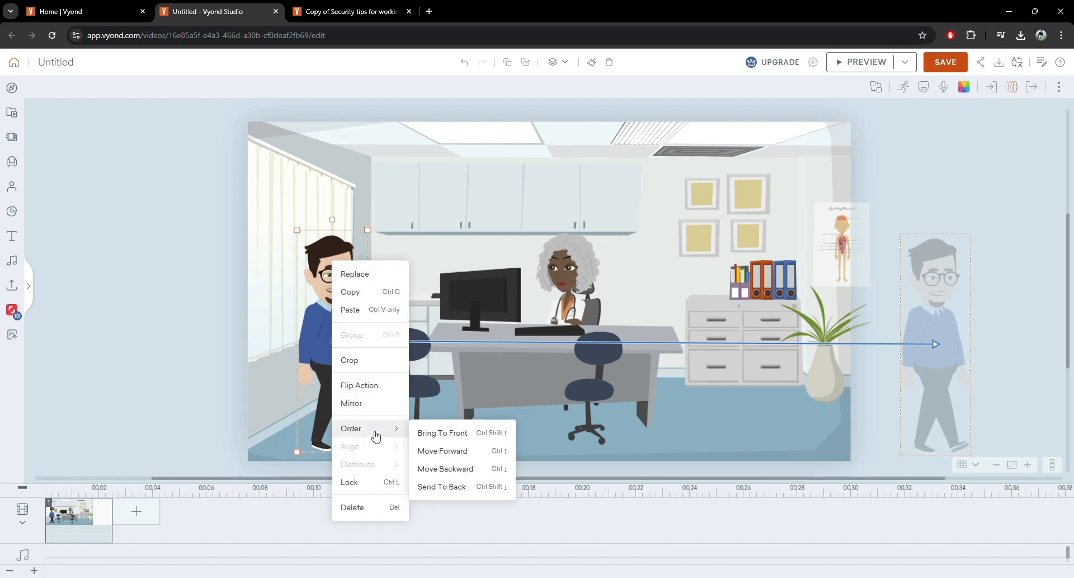
{"action": "left_click", "coordinate": [443, 433]}
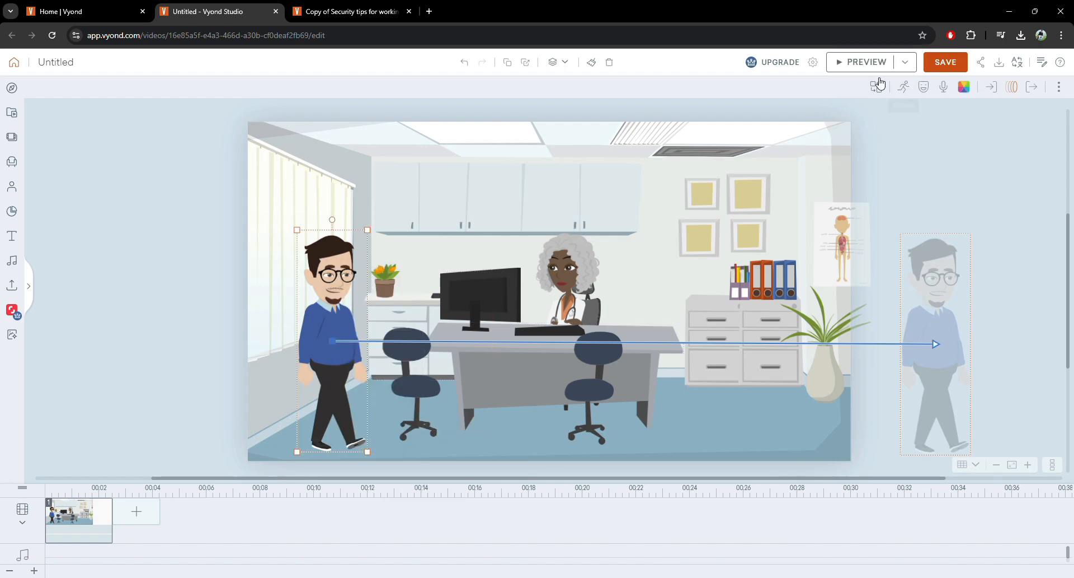
{"action": "left_click", "coordinate": [857, 62]}
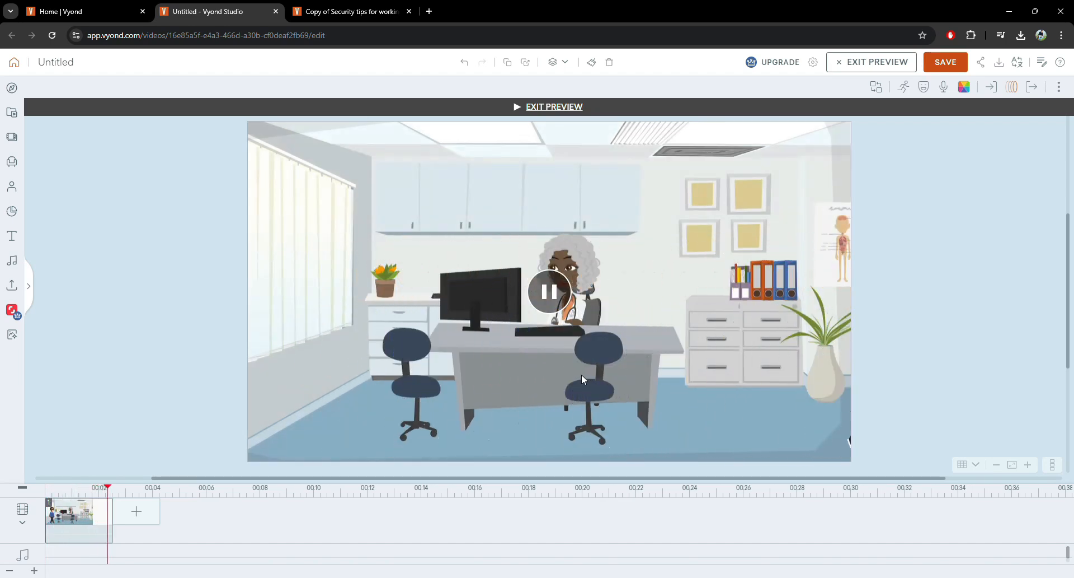
{"action": "left_click", "coordinate": [551, 111]}
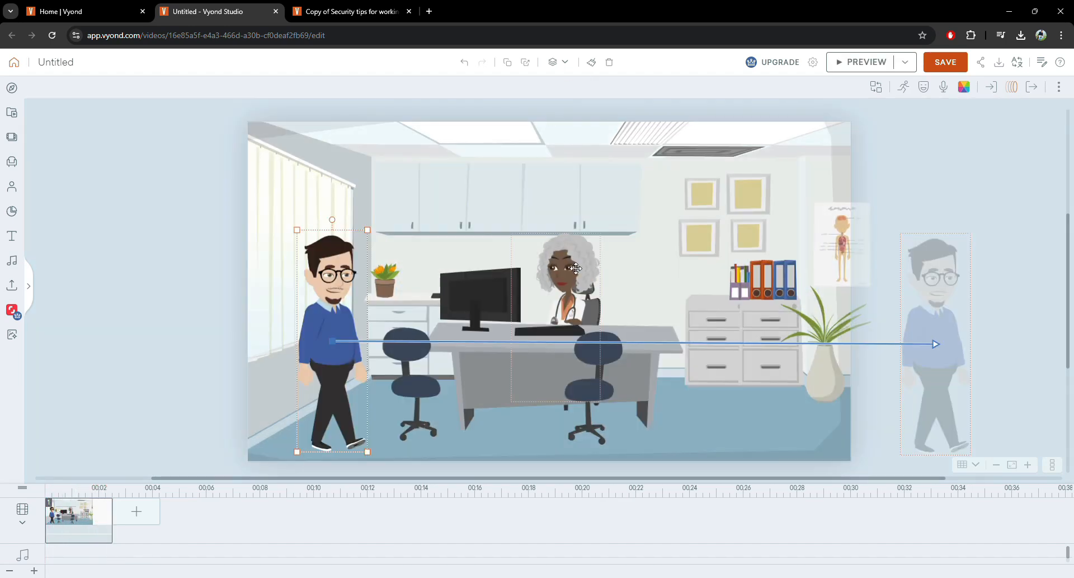
Delete the seated doctor from the office scene and add a blank scene after it
{"action": "left_click", "coordinate": [335, 317]}
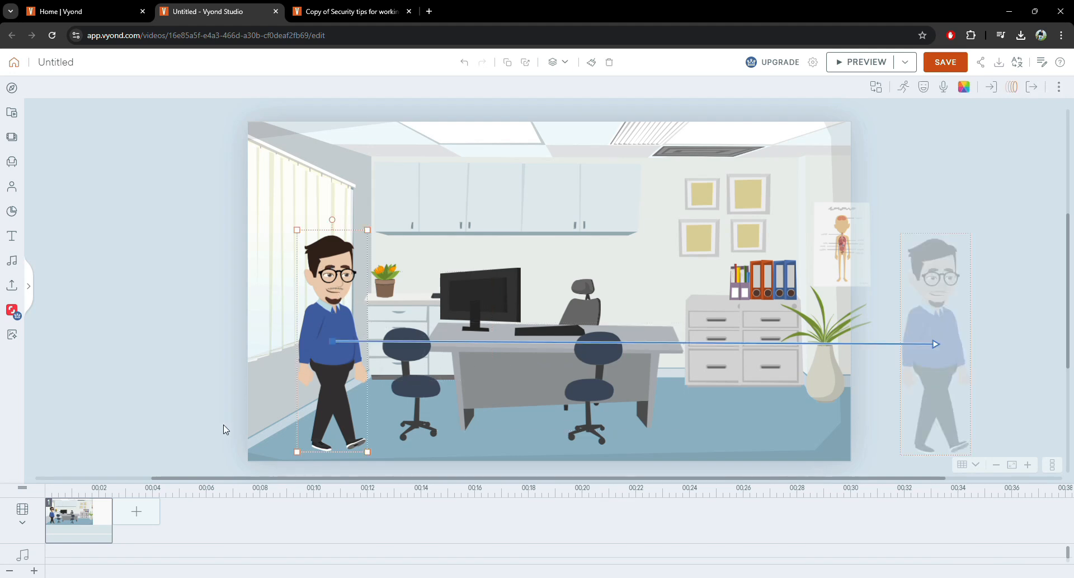
{"action": "left_click", "coordinate": [135, 510]}
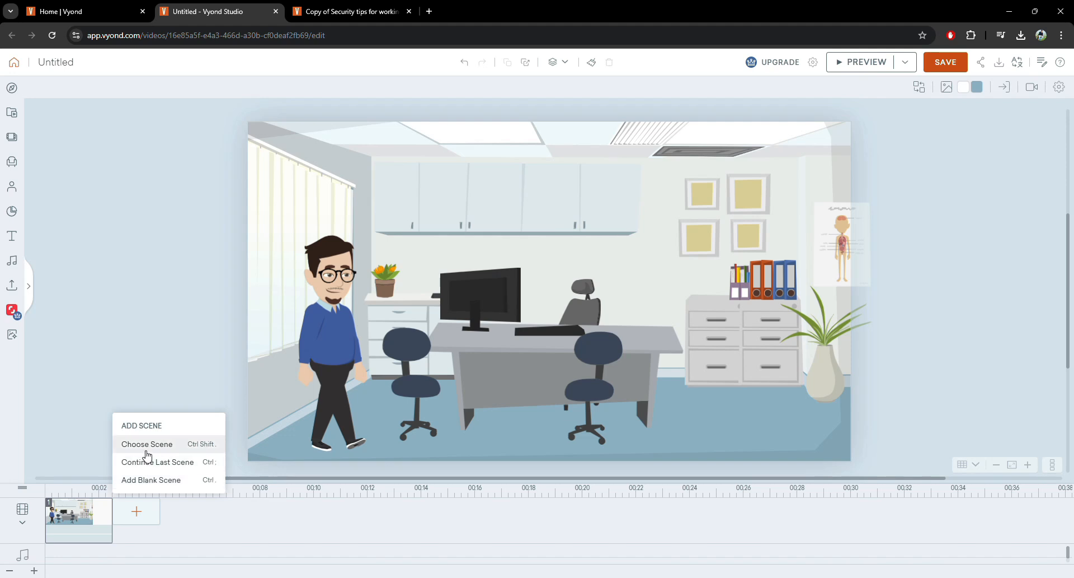
{"action": "left_click", "coordinate": [144, 479]}
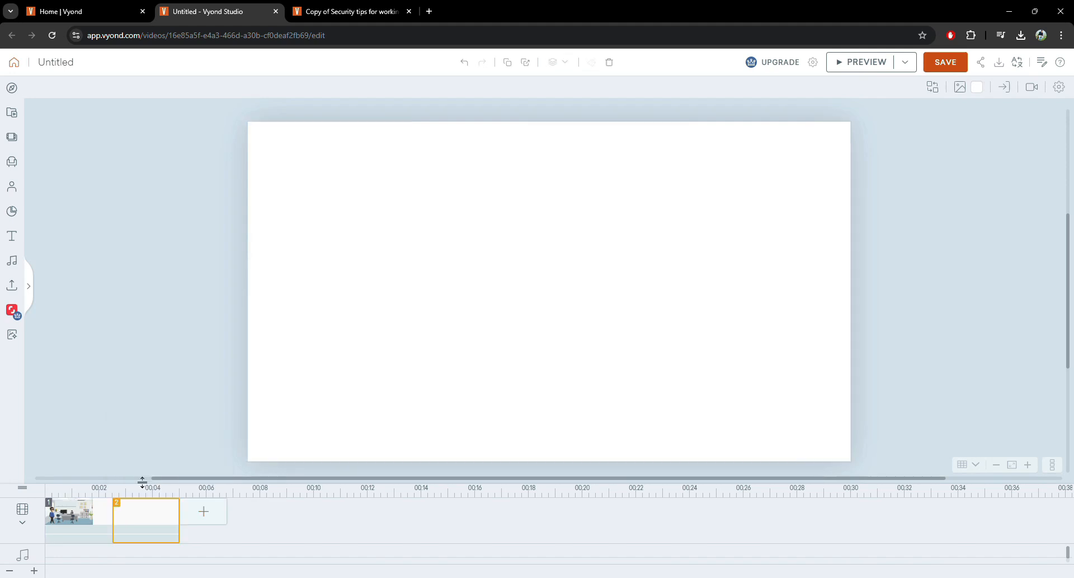
Set the Baseball field location as the background of the second scene
{"action": "left_click", "coordinate": [960, 86]}
{"action": "left_click", "coordinate": [924, 204]}
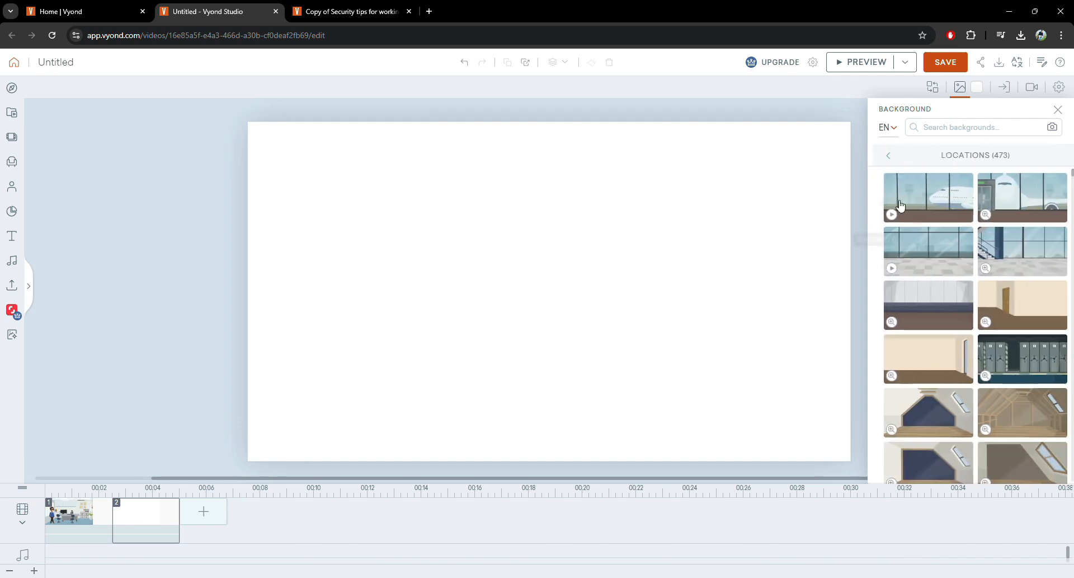
{"action": "scroll", "coordinate": [929, 303], "scroll_direction": "down", "scroll_amount": 5}
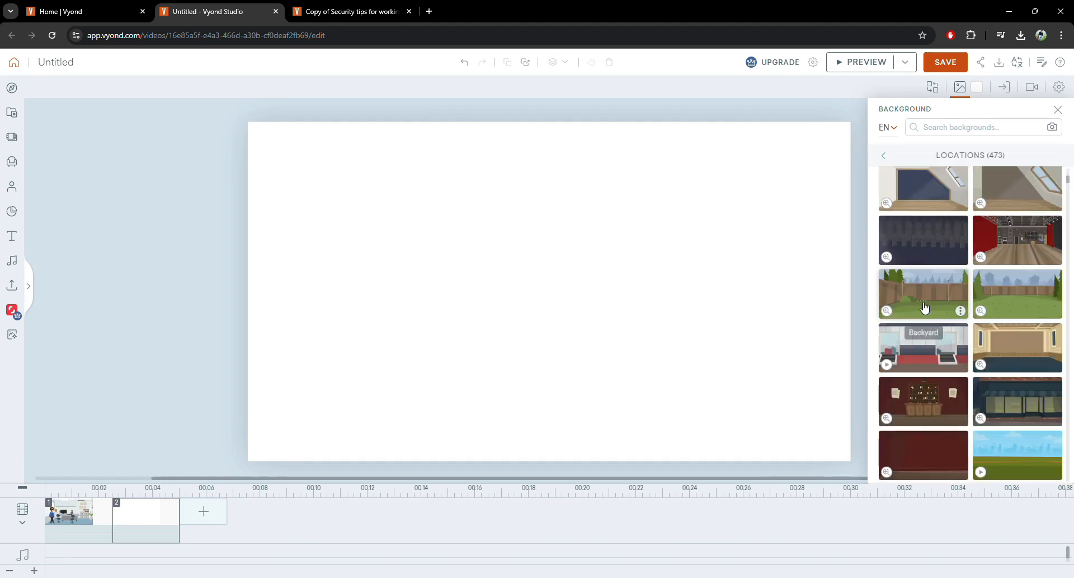
{"action": "scroll", "coordinate": [939, 325], "scroll_direction": "down", "scroll_amount": 3}
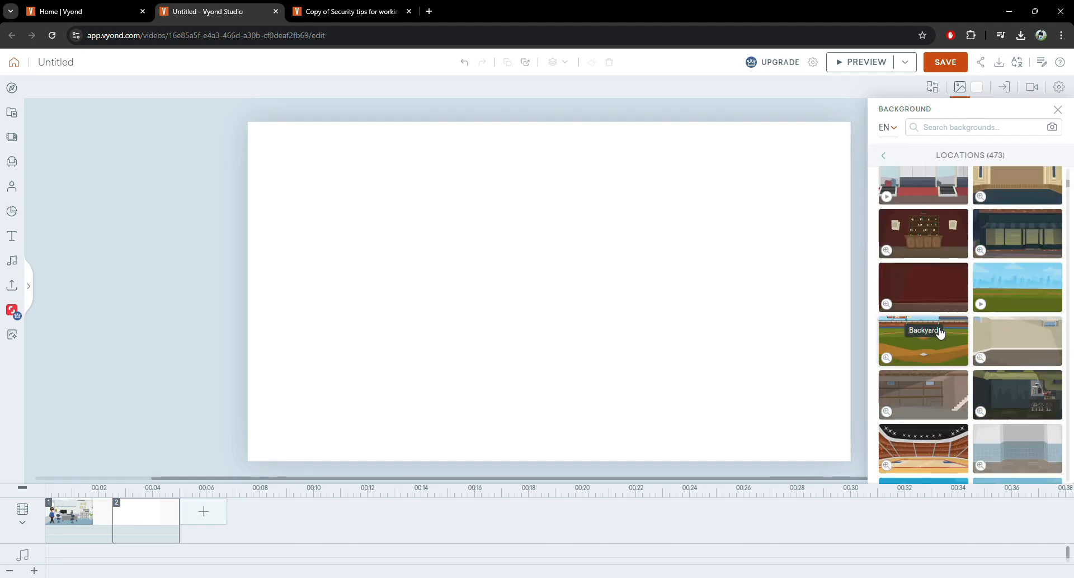
{"action": "left_click", "coordinate": [1018, 288]}
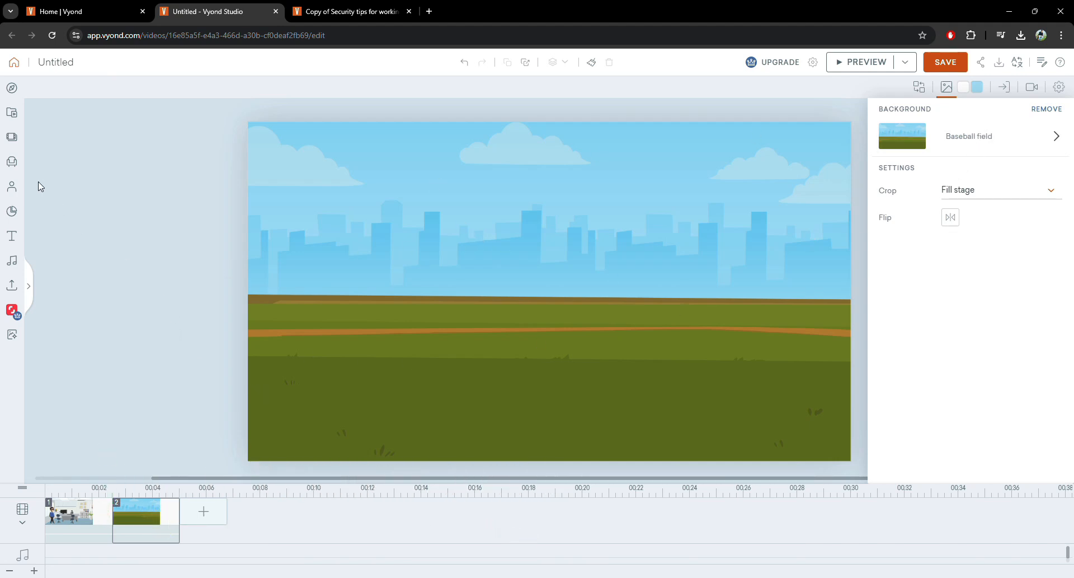
Search the props for "plane" and add the side-view airplane with the orange tail to the scene
{"action": "left_click", "coordinate": [12, 161]}
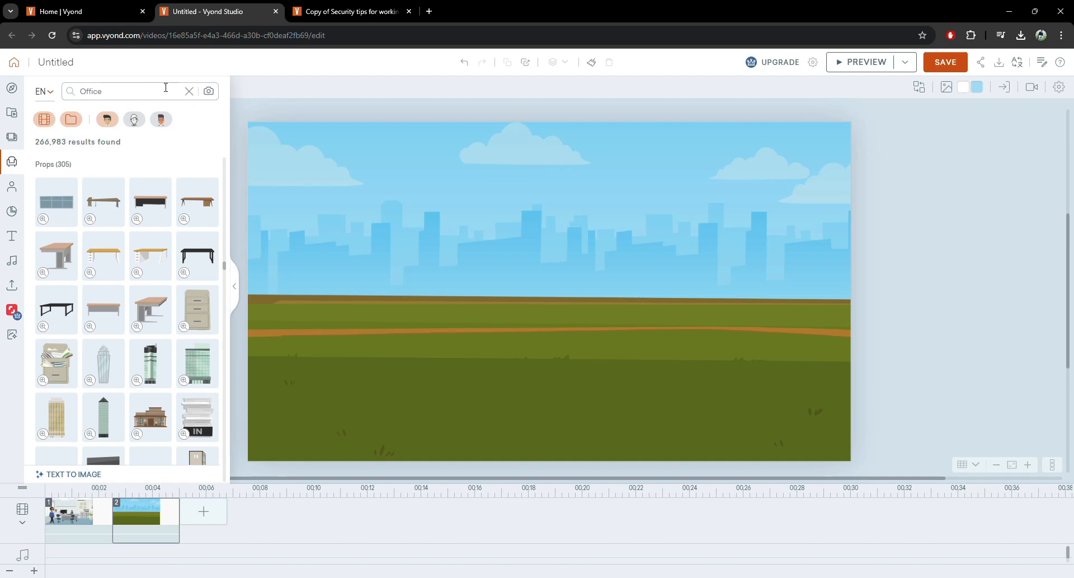
{"action": "left_click", "coordinate": [189, 92]}
{"action": "type", "text": "plane"}
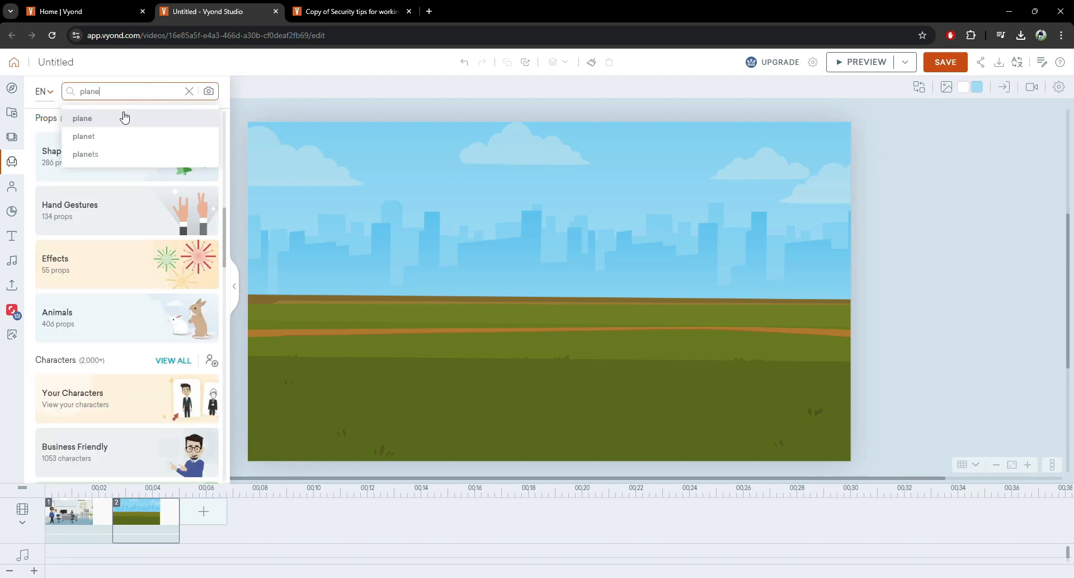
{"action": "left_click", "coordinate": [124, 117]}
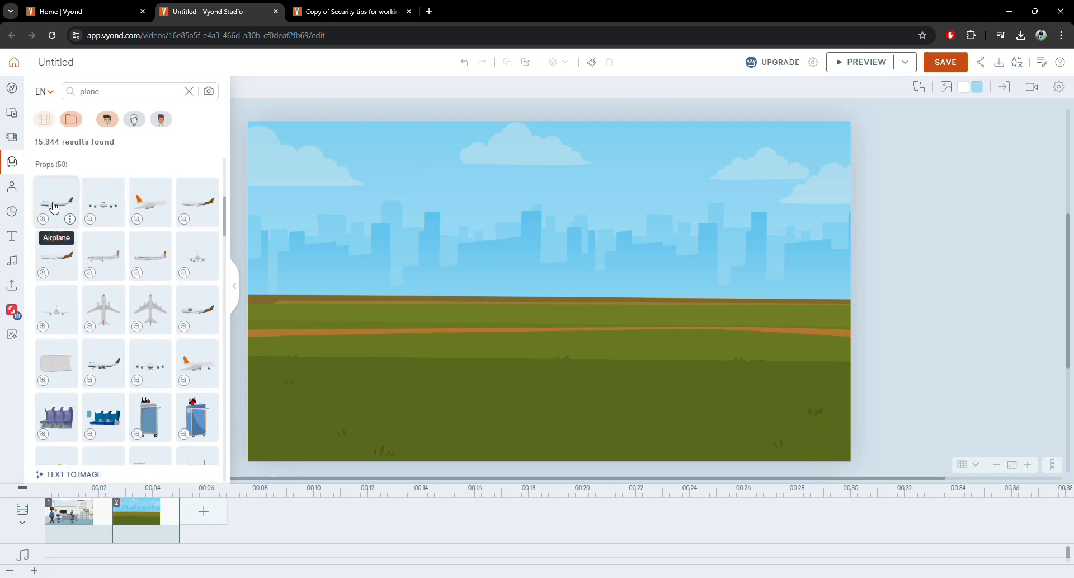
{"action": "left_click", "coordinate": [104, 255]}
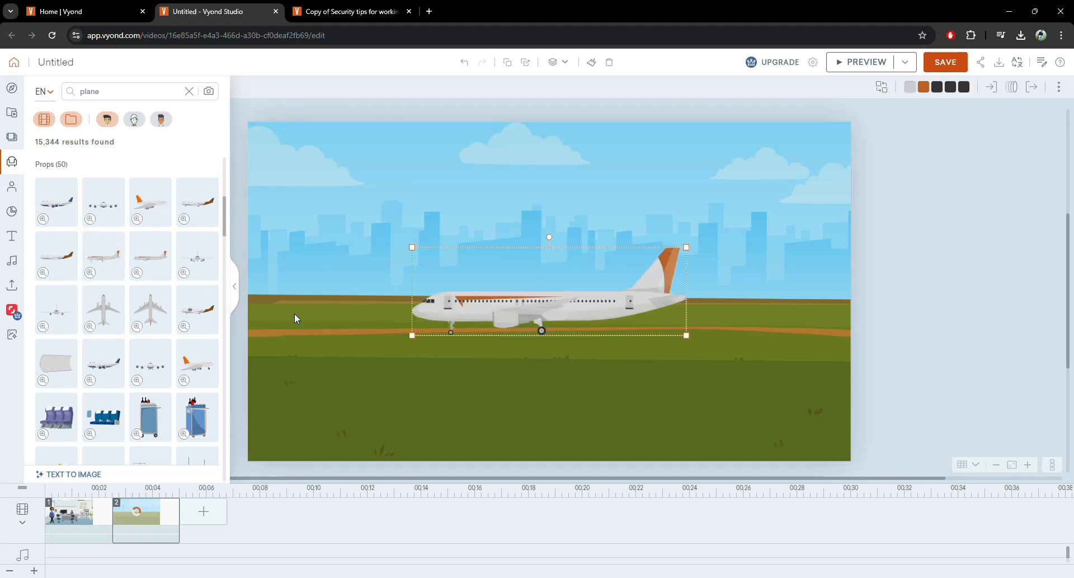
Shrink the airplane to less than half its size, place it across the scene's right edge in the sky and tilt its nose slightly up
{"action": "left_click_drag", "start_coordinate": [579, 312], "coordinate": [835, 217]}
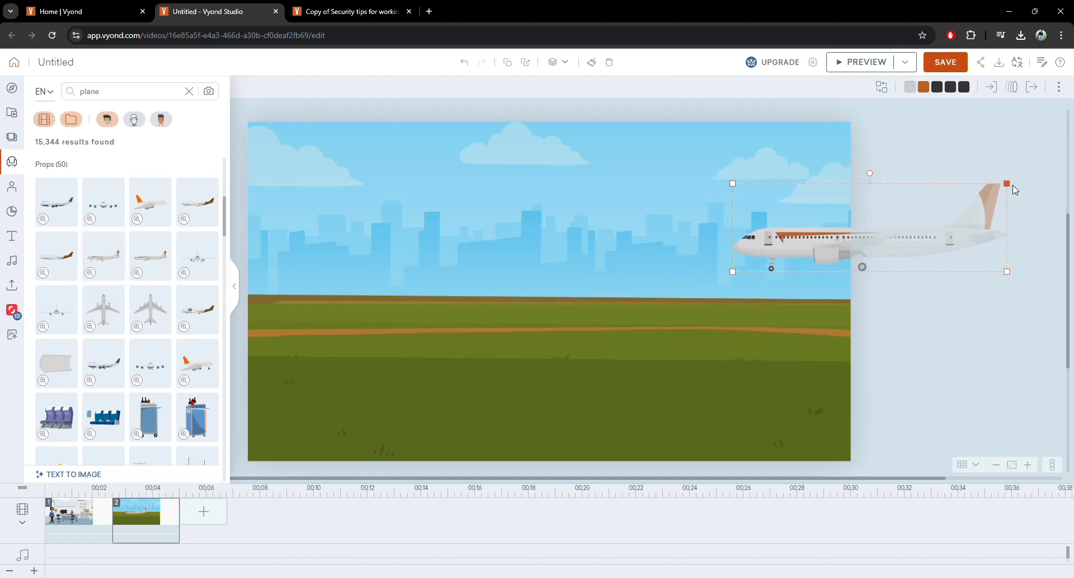
{"action": "left_click_drag", "start_coordinate": [1007, 183], "coordinate": [855, 232]}
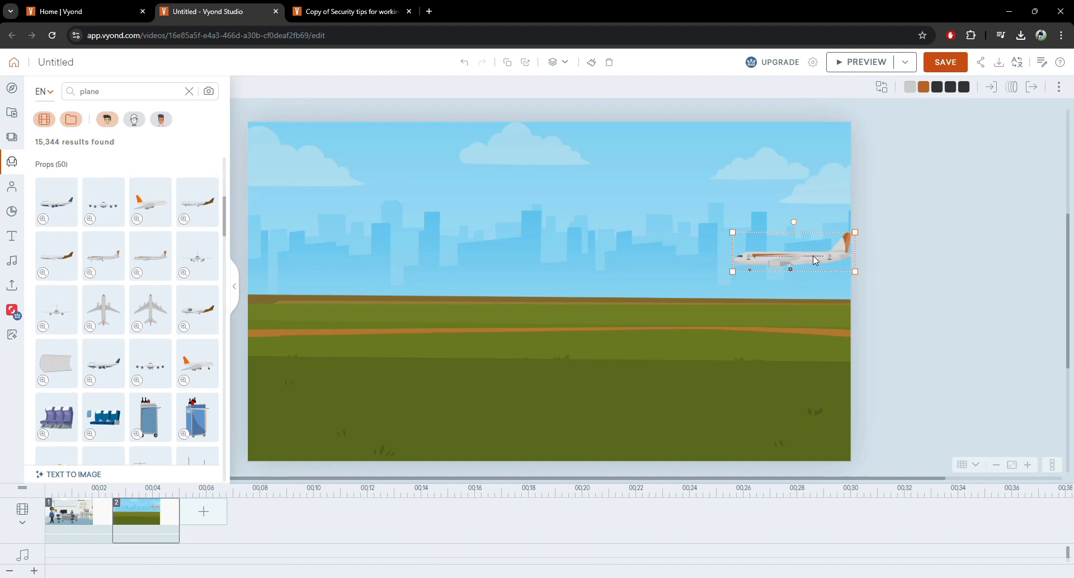
{"action": "left_click_drag", "start_coordinate": [781, 260], "coordinate": [853, 196]}
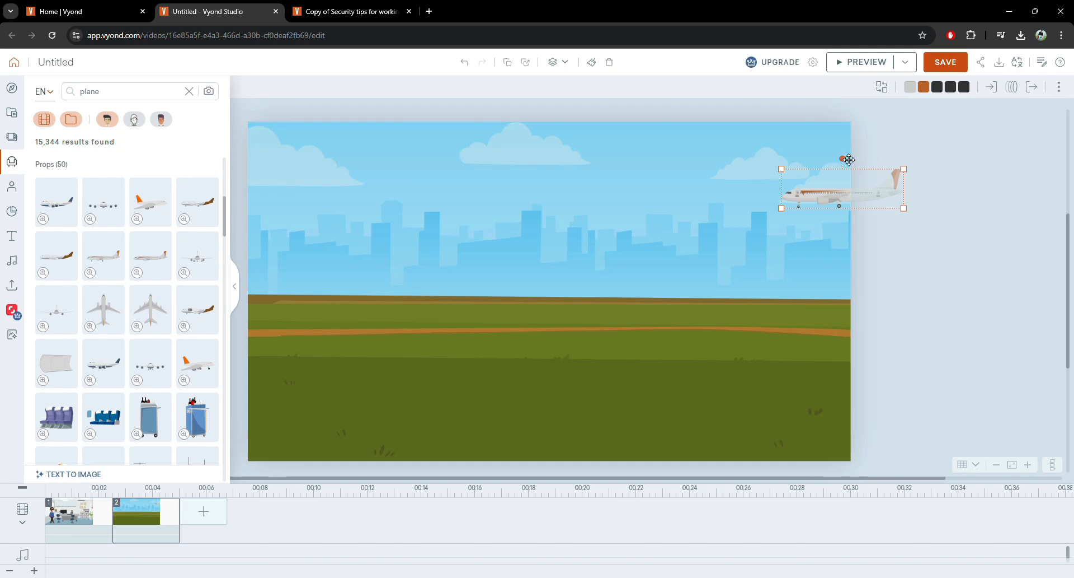
{"action": "left_click_drag", "start_coordinate": [846, 160], "coordinate": [913, 171]}
Apply the leftward Line - Horizontal motion path to the airplane and move its end position beyond the scene's upper-left corner
{"action": "left_click", "coordinate": [1013, 88]}
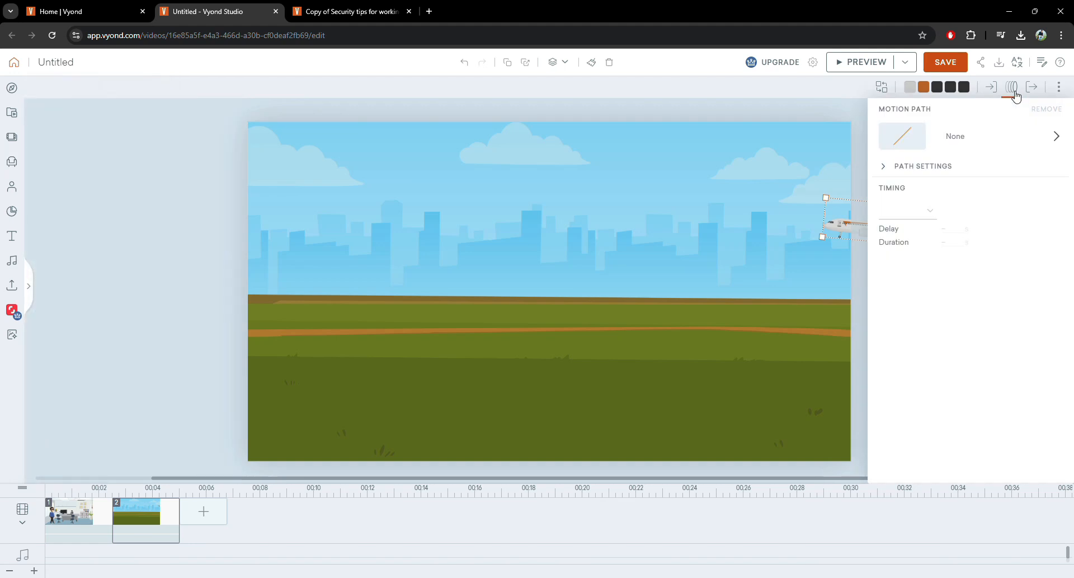
{"action": "left_click", "coordinate": [969, 144]}
{"action": "left_click", "coordinate": [922, 199]}
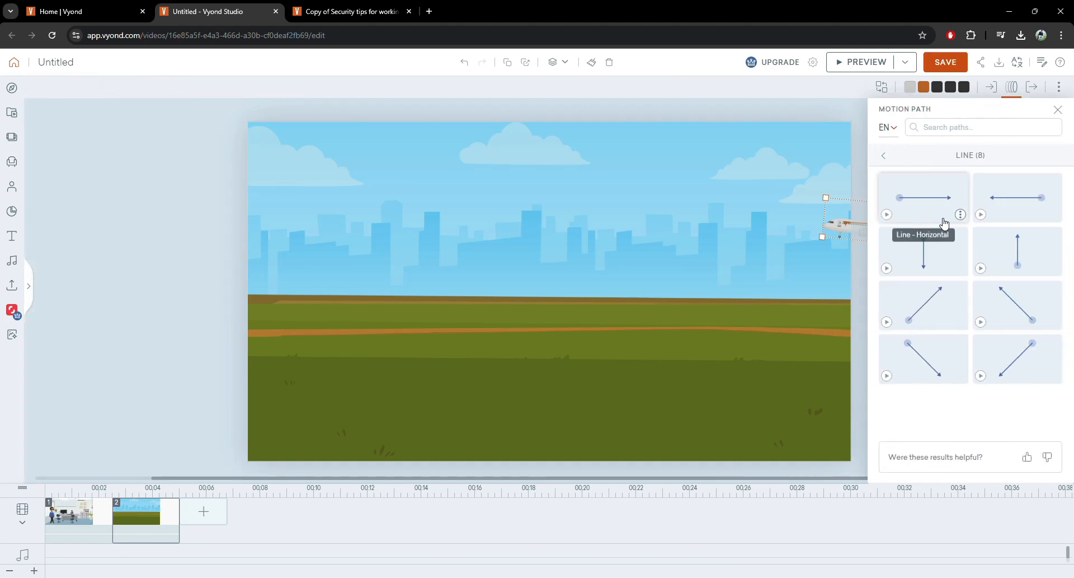
{"action": "left_click", "coordinate": [1027, 205]}
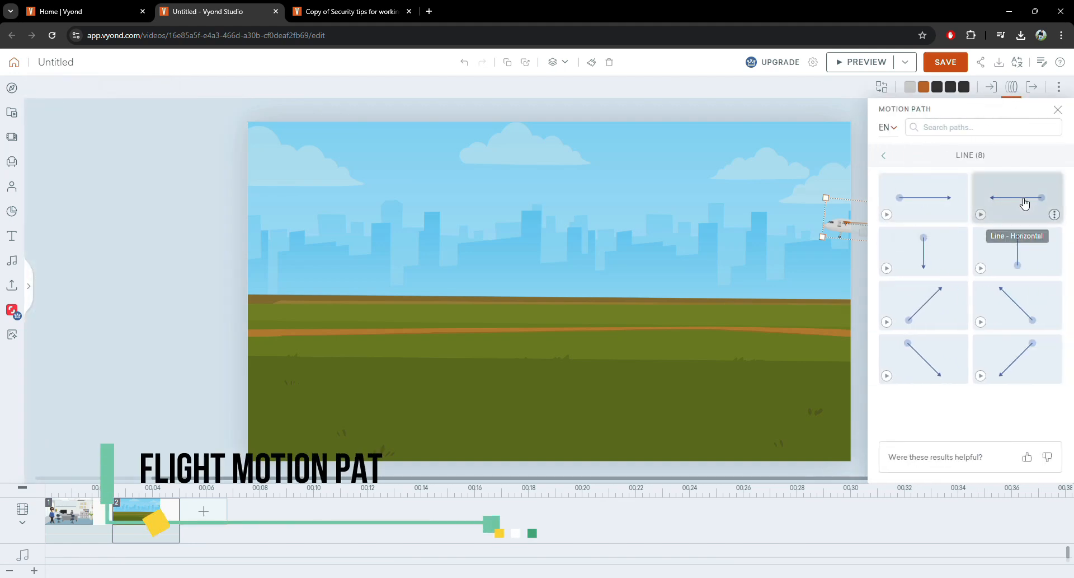
{"action": "left_click", "coordinate": [723, 263]}
{"action": "left_click", "coordinate": [841, 224]}
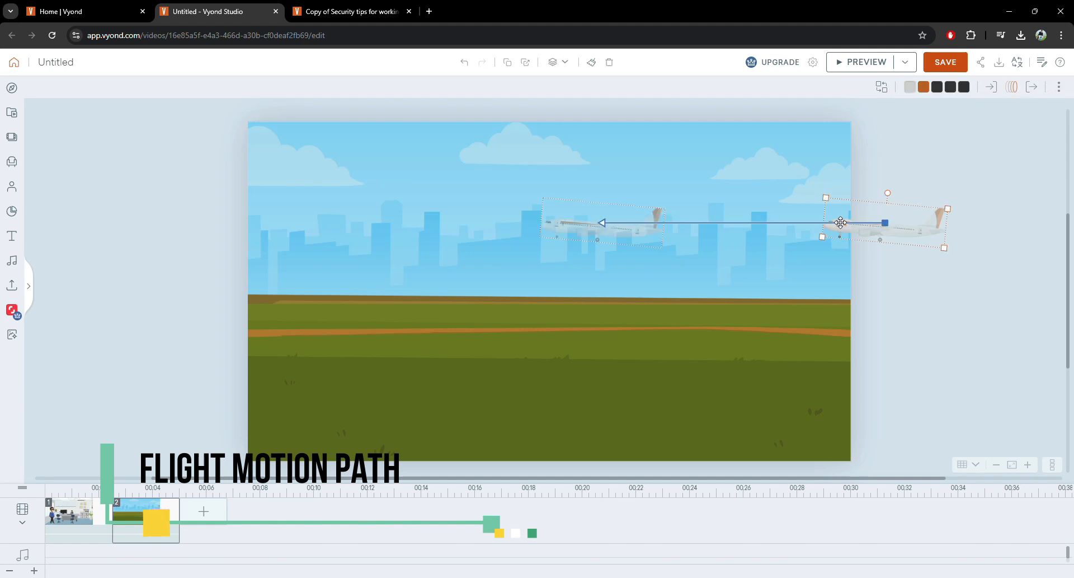
{"action": "left_click", "coordinate": [573, 226]}
{"action": "left_click_drag", "start_coordinate": [573, 226], "coordinate": [170, 139]}
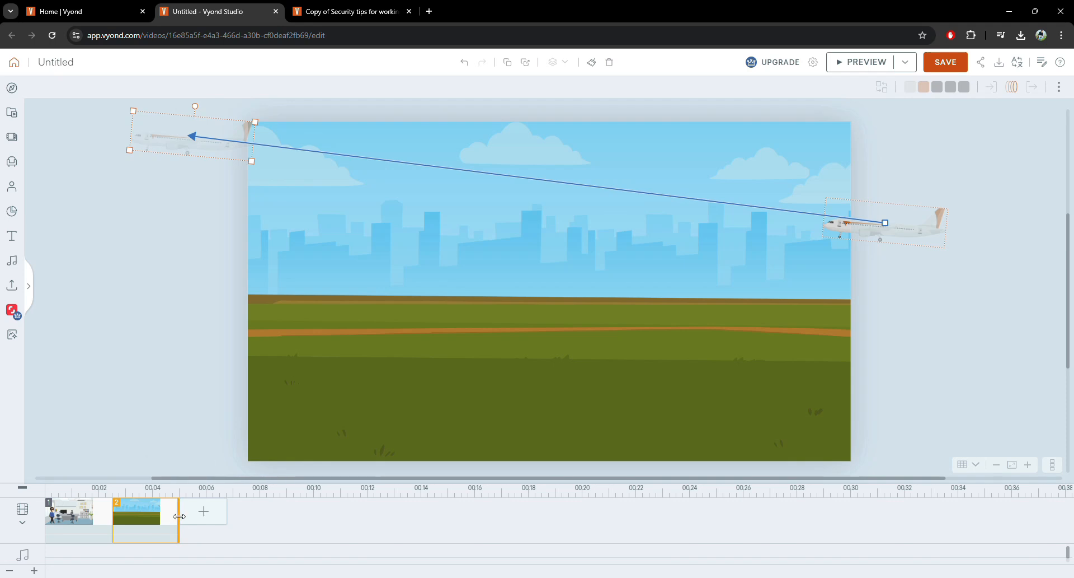
Extend the second scene's duration to 4.792 s and preview the airplane's flight
{"action": "left_click_drag", "start_coordinate": [179, 516], "coordinate": [240, 516]}
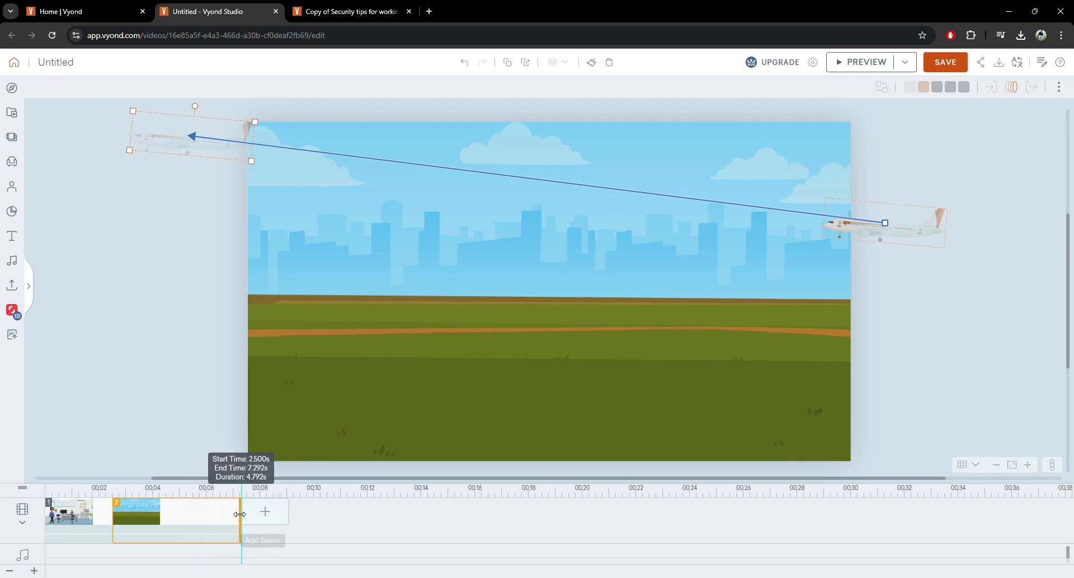
{"action": "left_click", "coordinate": [853, 62]}
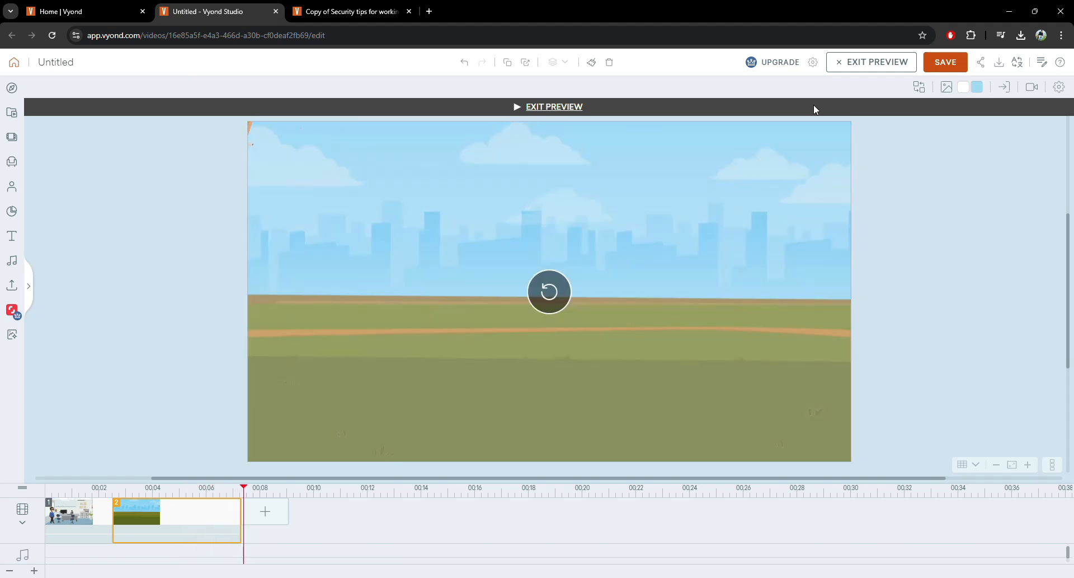
{"action": "left_click", "coordinate": [539, 107]}
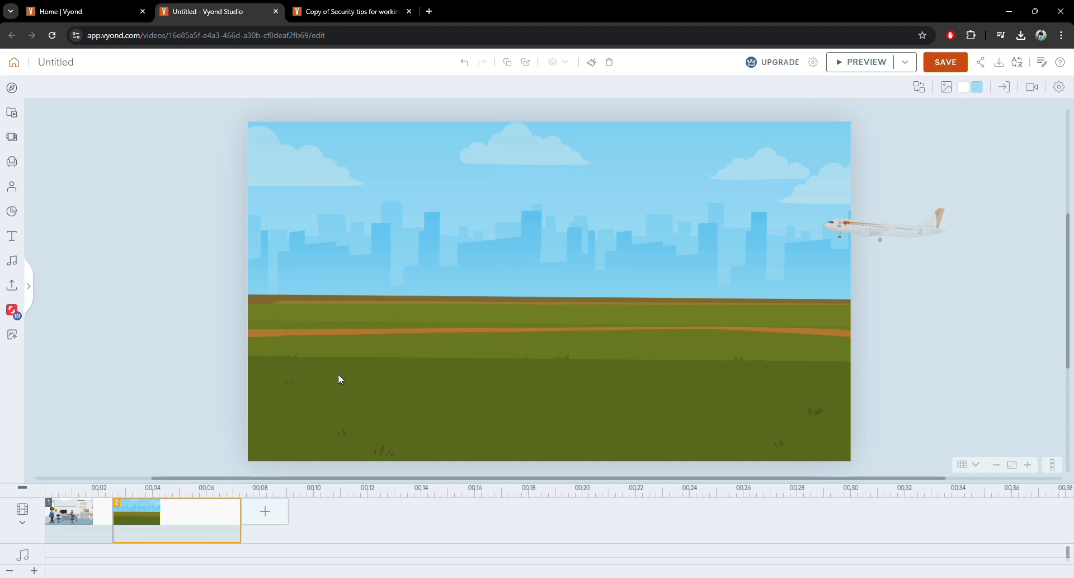
Search the backgrounds for "road", replace the scene's background with the City street with trees and benches, and preview it
{"action": "left_click", "coordinate": [946, 87]}
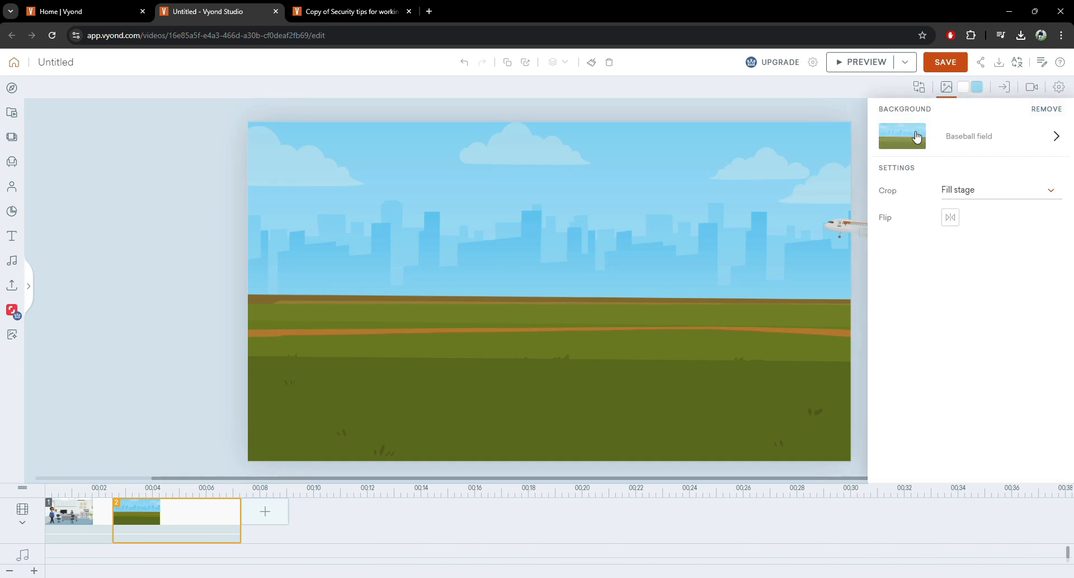
{"action": "left_click", "coordinate": [975, 144]}
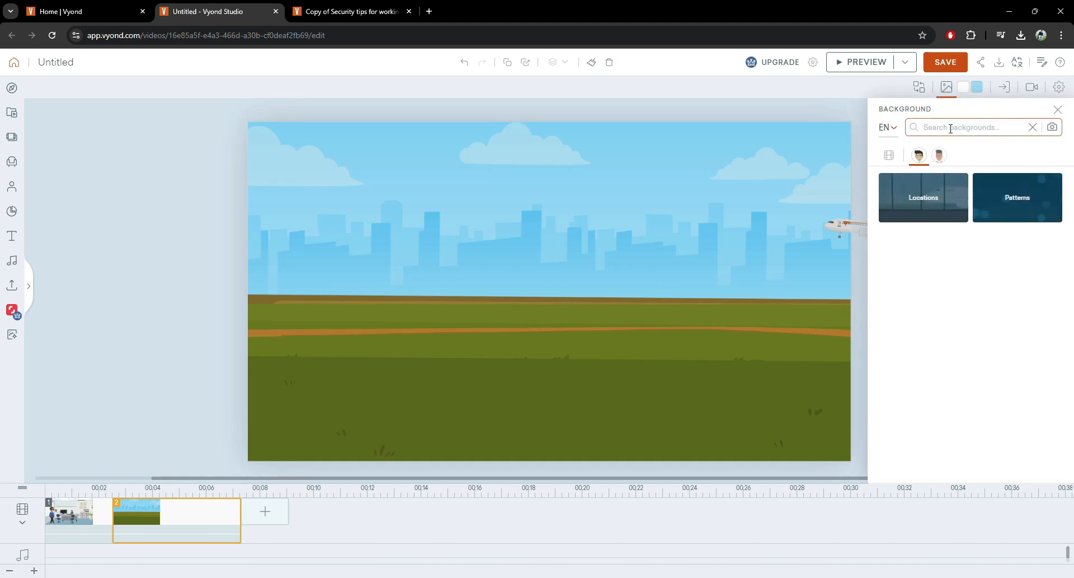
{"action": "left_click", "coordinate": [951, 128]}
{"action": "type", "text": "road"}
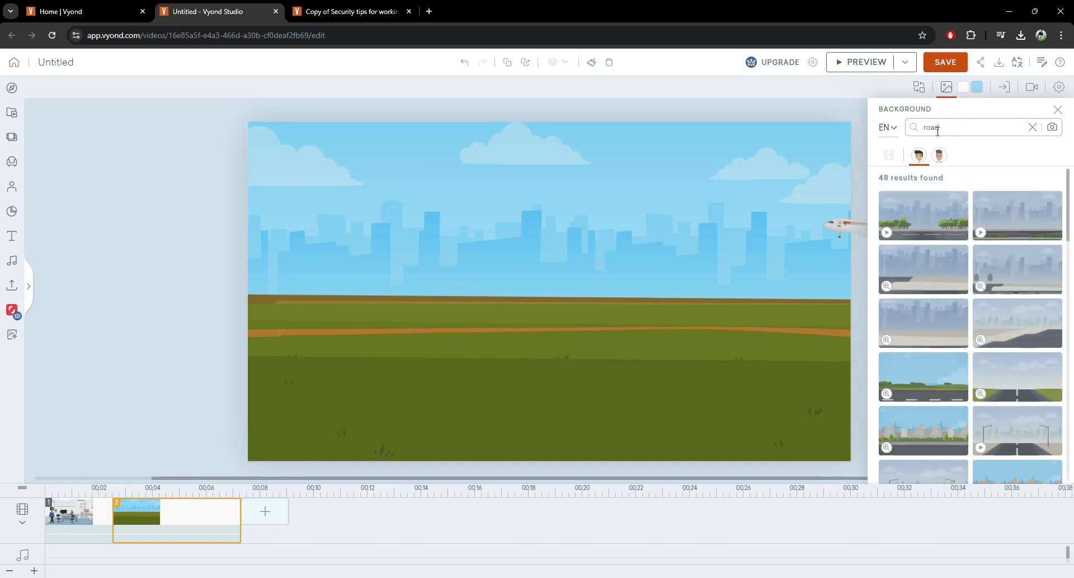
{"action": "left_click", "coordinate": [934, 226]}
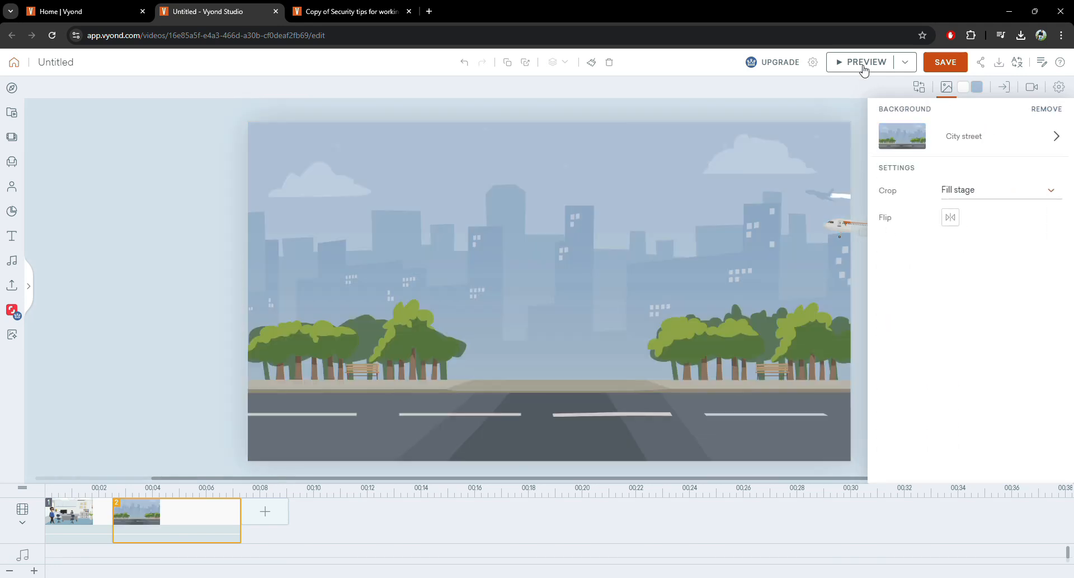
{"action": "left_click", "coordinate": [864, 62]}
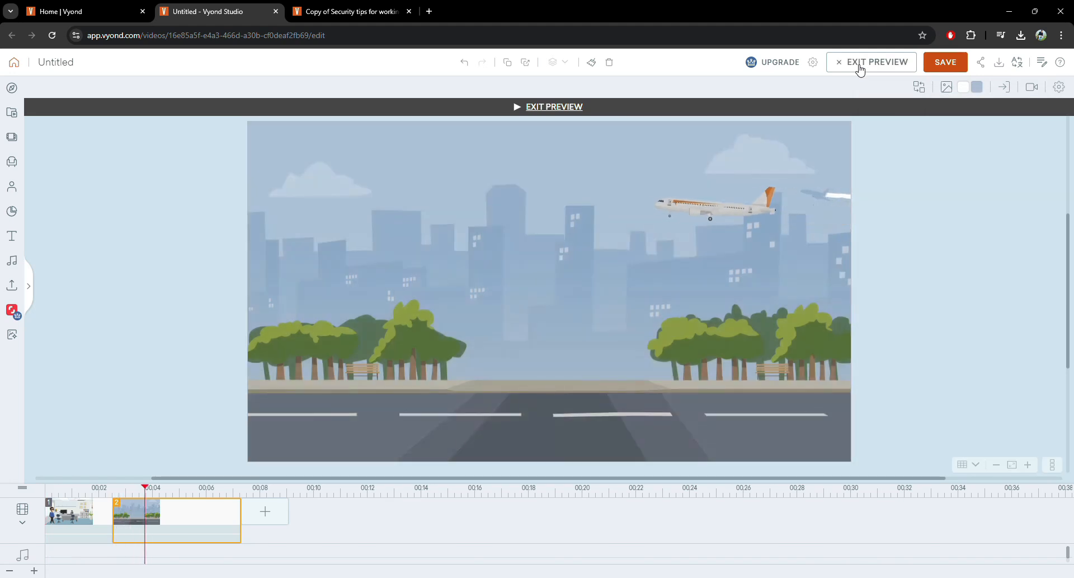
{"action": "left_click", "coordinate": [860, 66]}
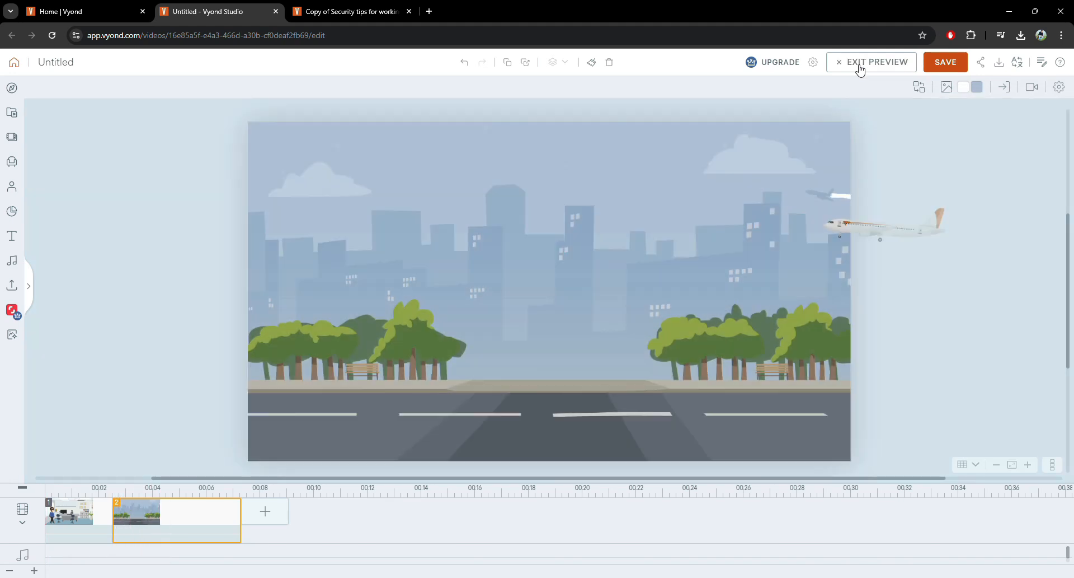
Replace the scene's background with the City street variant that has a fence and flower hedge along the road
{"action": "left_click", "coordinate": [947, 87]}
{"action": "left_click", "coordinate": [962, 144]}
{"action": "left_click", "coordinate": [965, 131]}
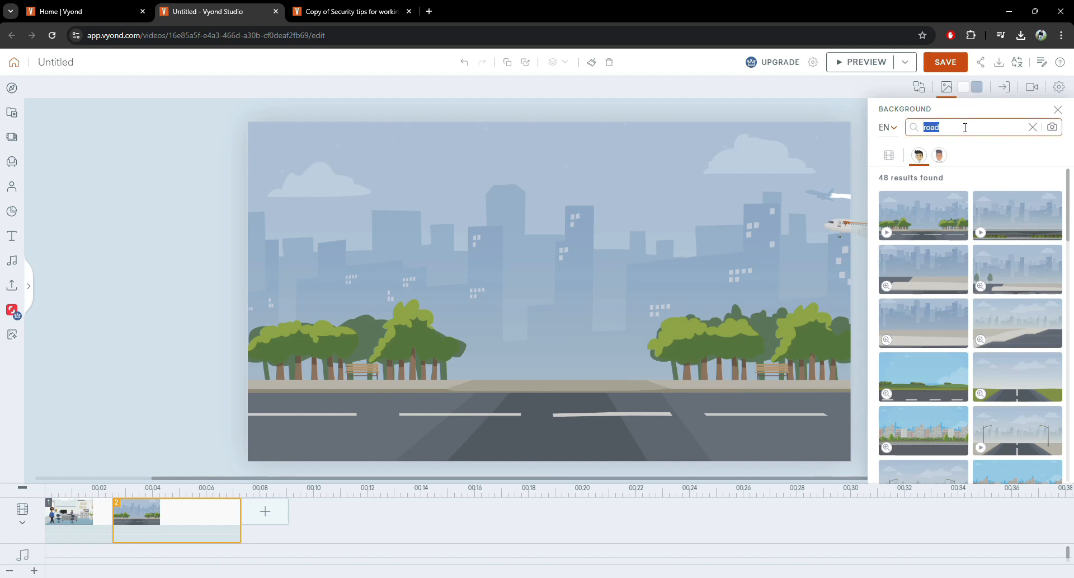
{"action": "left_click", "coordinate": [982, 232]}
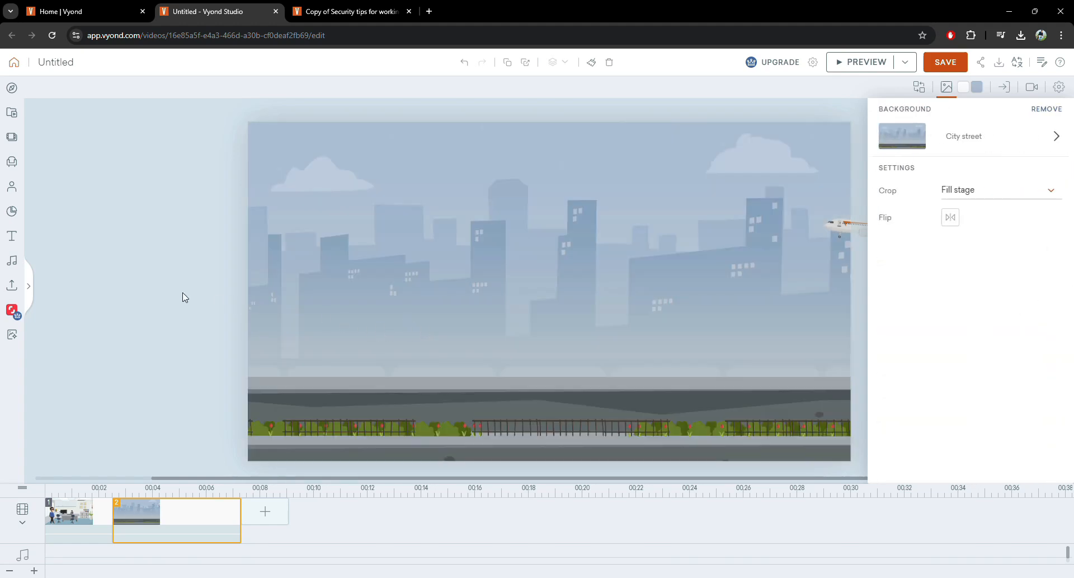
{"action": "left_click", "coordinate": [838, 220]}
{"action": "left_click", "coordinate": [223, 309]}
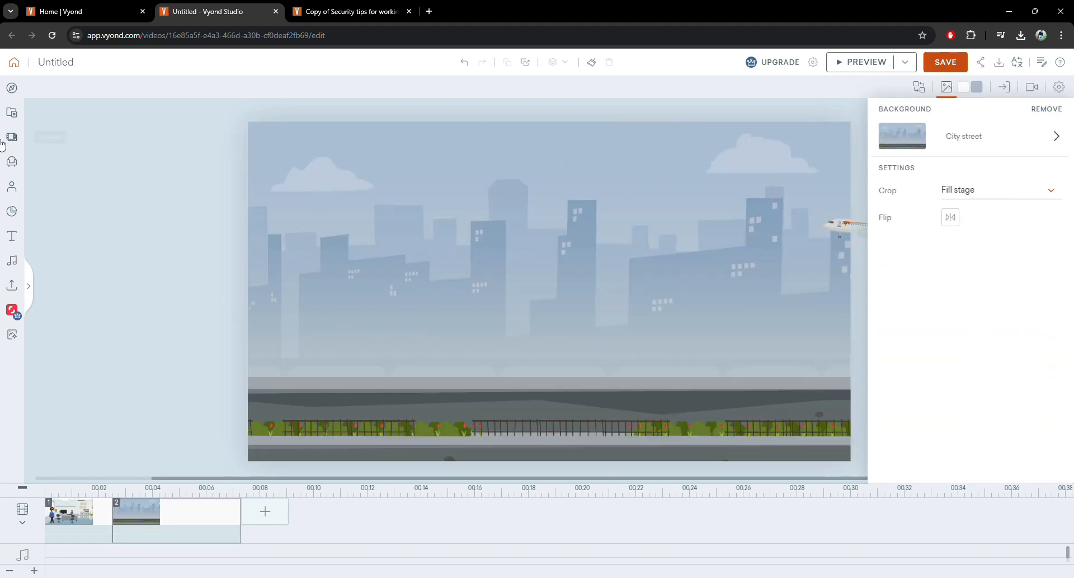
Search the props for "car", add the yellow side-view car and place it on the road in the scene's lower-right corner
{"action": "left_click", "coordinate": [12, 161]}
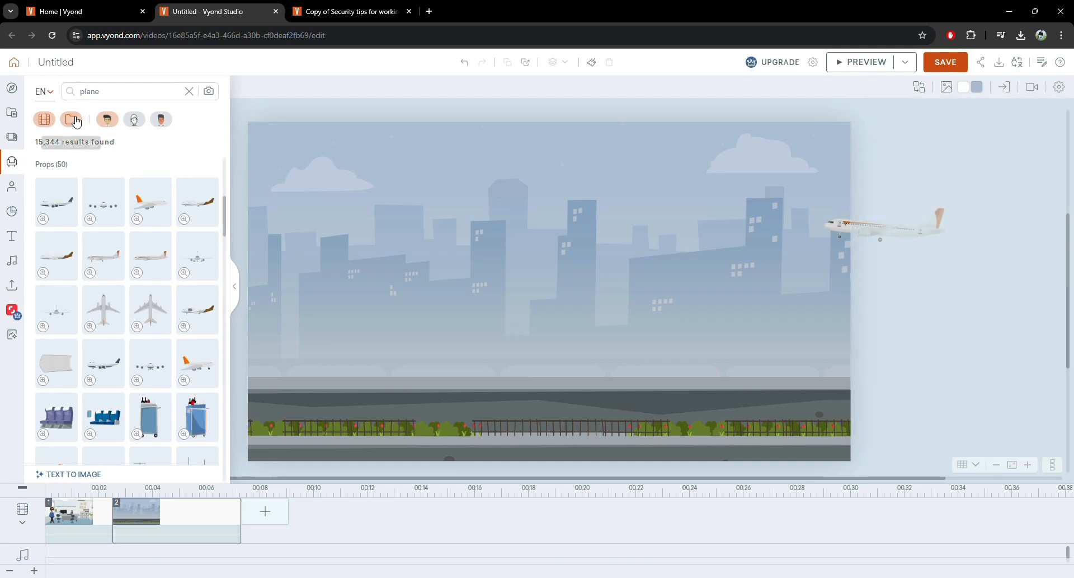
{"action": "left_click", "coordinate": [189, 91]}
{"action": "left_click", "coordinate": [140, 91]}
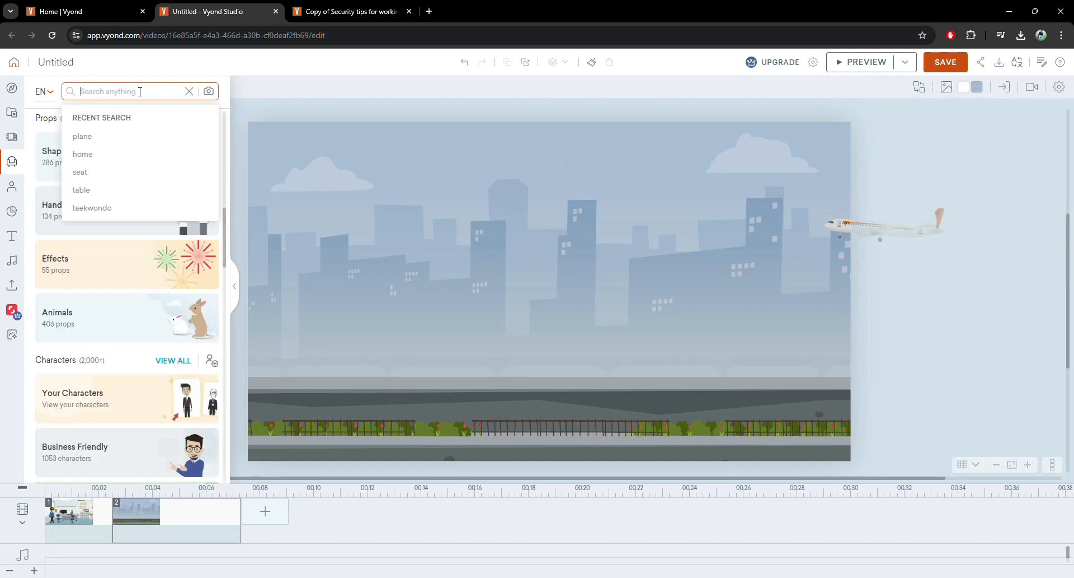
{"action": "type", "text": "car"}
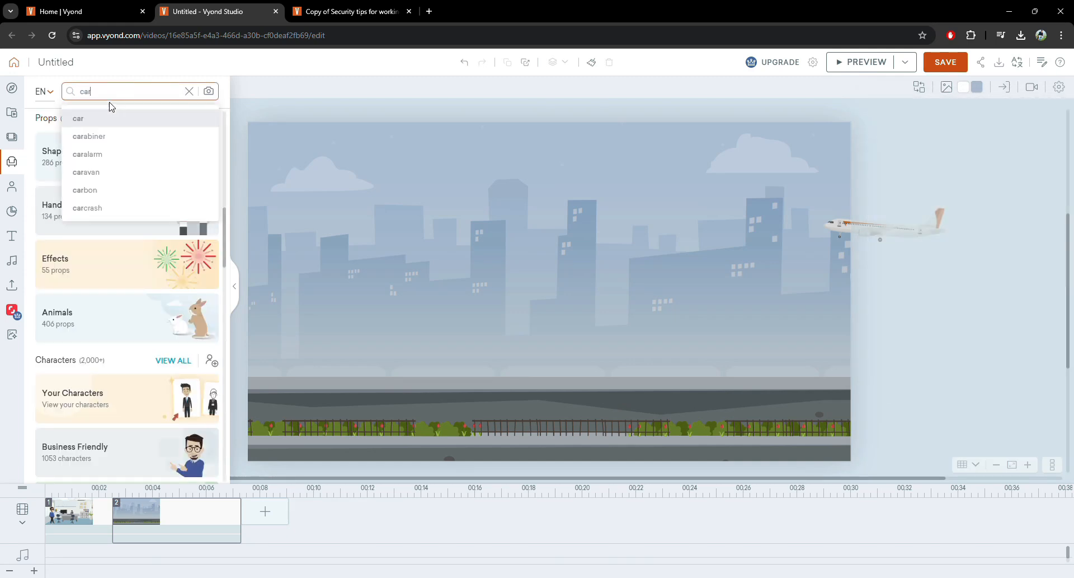
{"action": "left_click", "coordinate": [99, 120]}
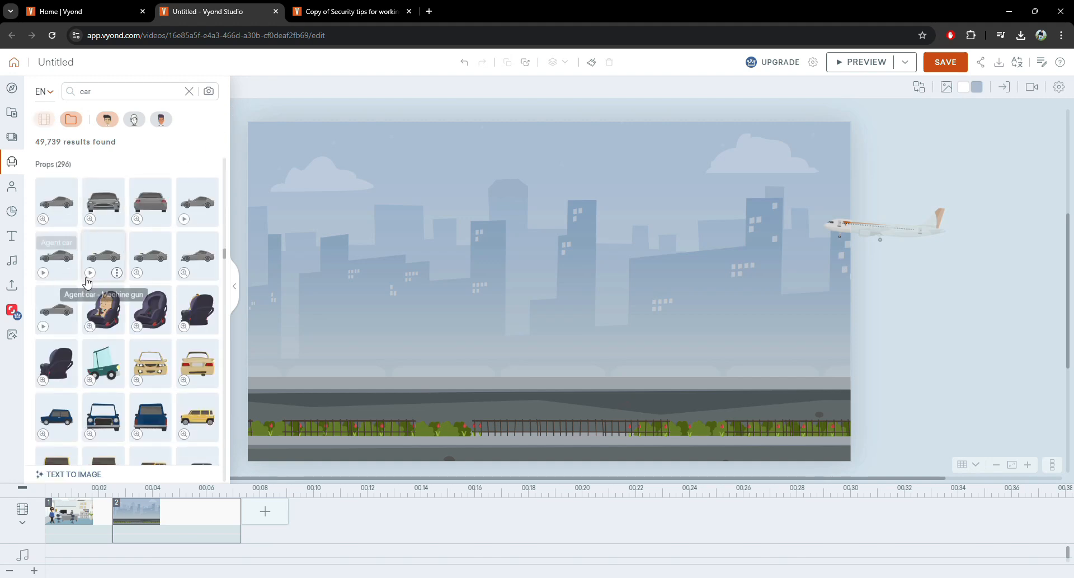
{"action": "scroll", "coordinate": [87, 281], "scroll_direction": "down", "scroll_amount": 2}
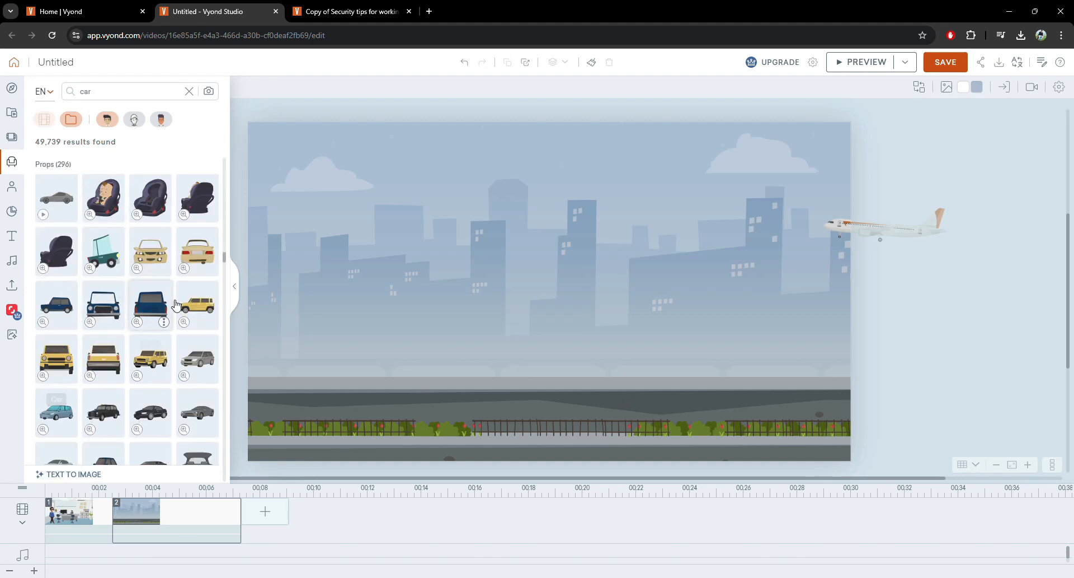
{"action": "left_click", "coordinate": [197, 304]}
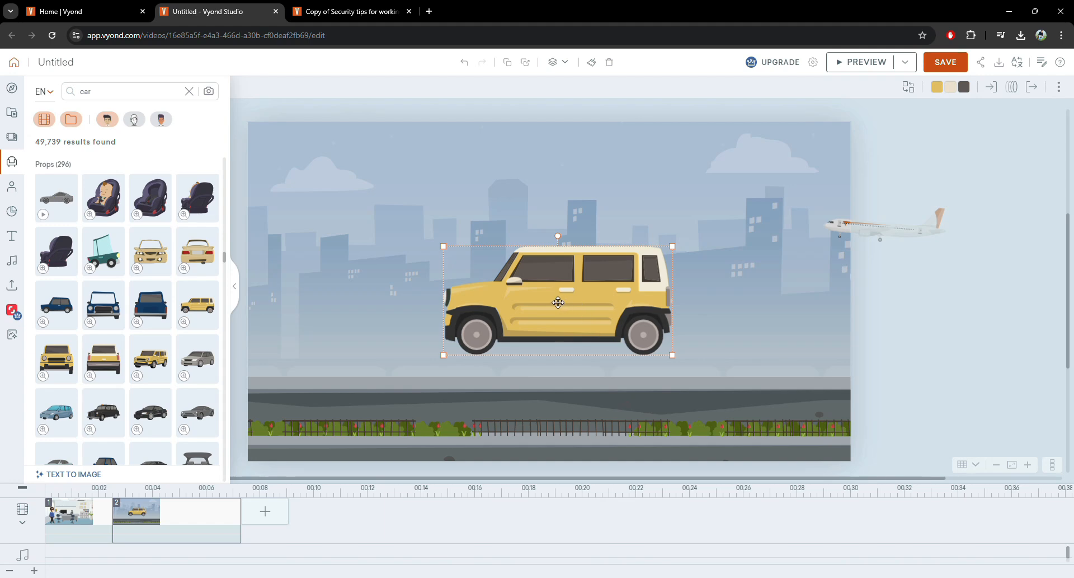
{"action": "left_click_drag", "start_coordinate": [557, 301], "coordinate": [743, 420]}
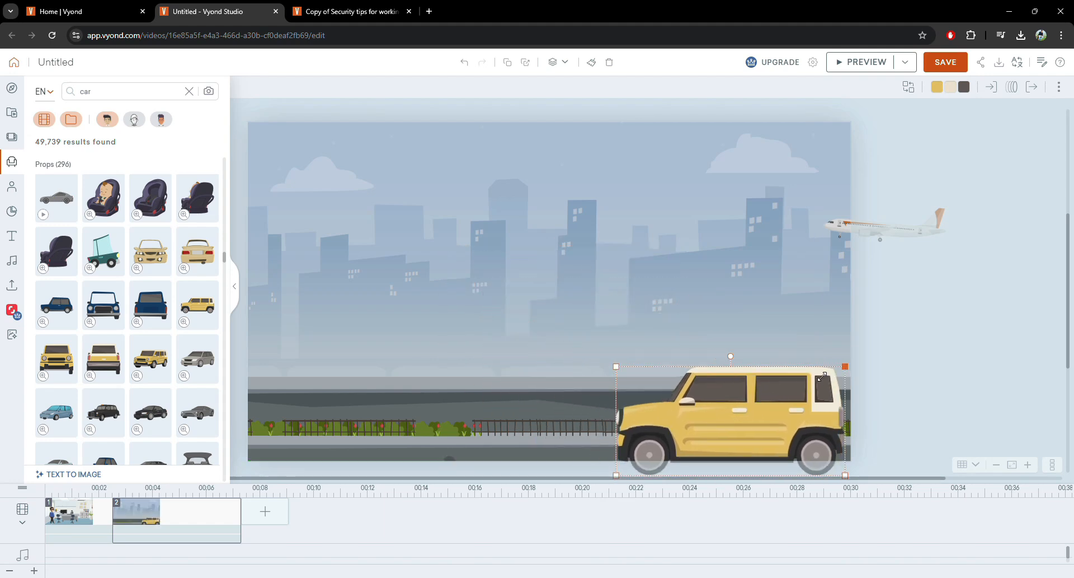
Shrink the yellow car onto the road at the scene's right edge and give it a leftward horizontal Line motion path
{"action": "left_click_drag", "start_coordinate": [846, 367], "coordinate": [795, 391]}
{"action": "left_click_drag", "start_coordinate": [733, 428], "coordinate": [763, 413]}
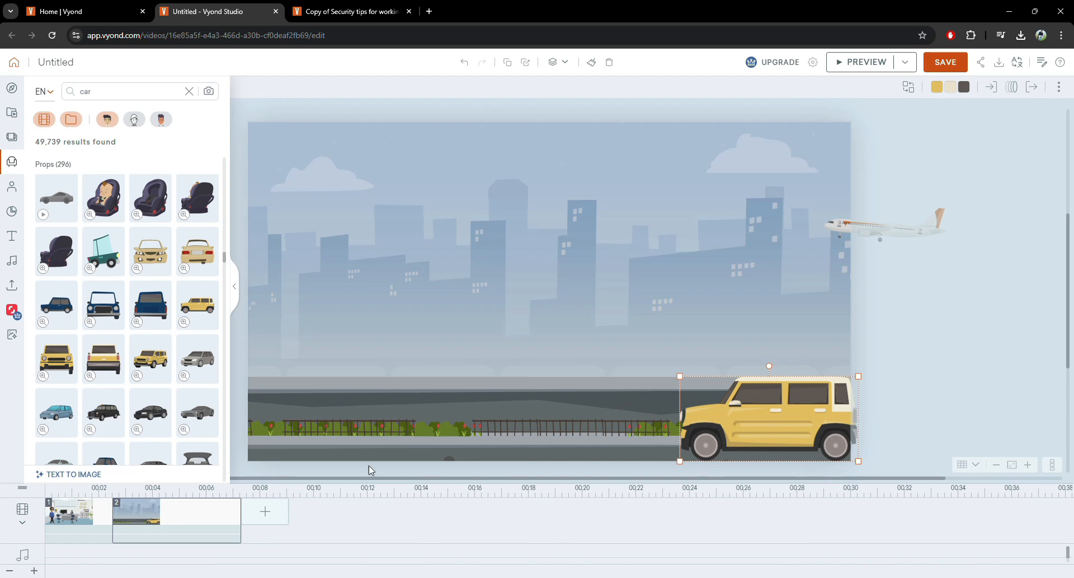
{"action": "left_click", "coordinate": [1012, 86]}
{"action": "left_click", "coordinate": [971, 150]}
{"action": "left_click", "coordinate": [929, 221]}
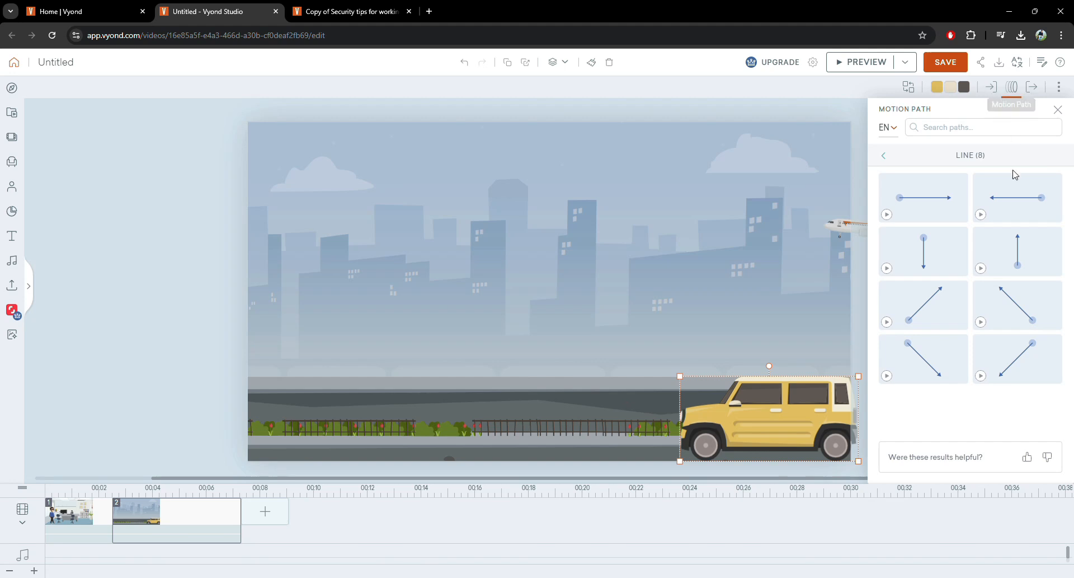
{"action": "left_click", "coordinate": [1018, 205]}
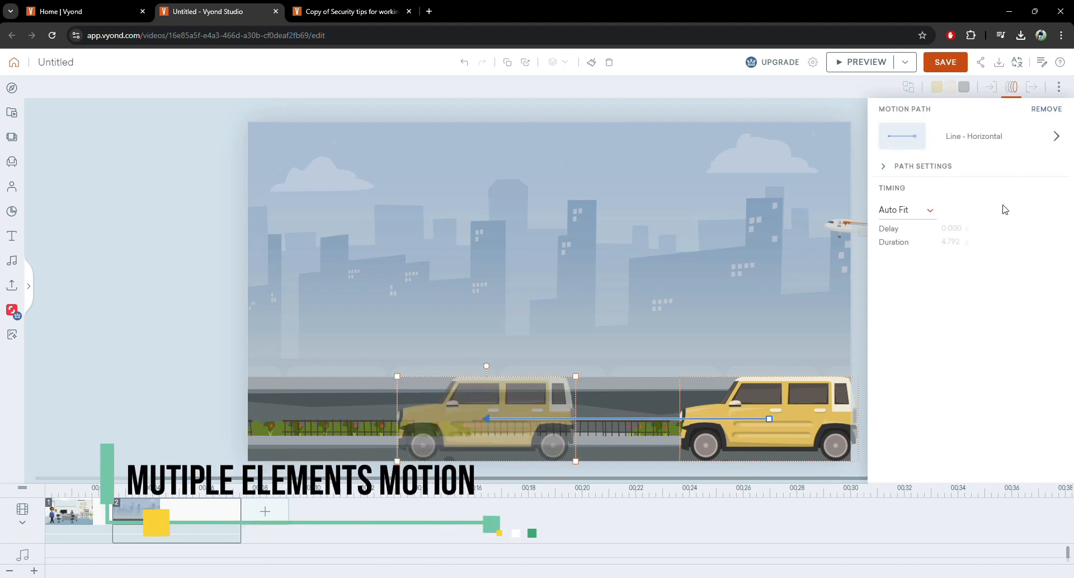
Extend the end of the car's motion path just beyond the scene's left edge and preview the scene
{"action": "left_click", "coordinate": [812, 394]}
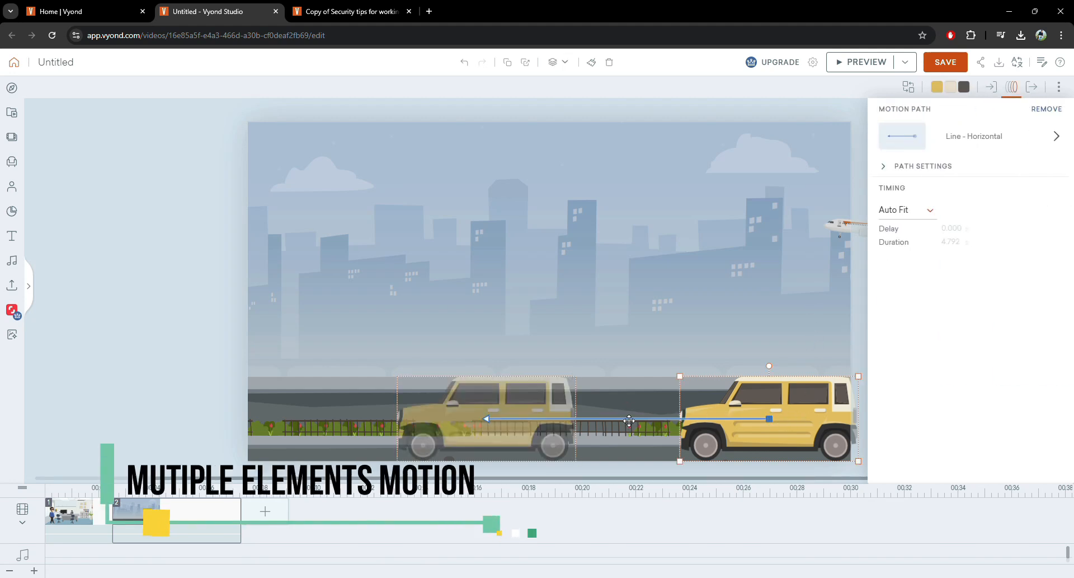
{"action": "left_click", "coordinate": [457, 413]}
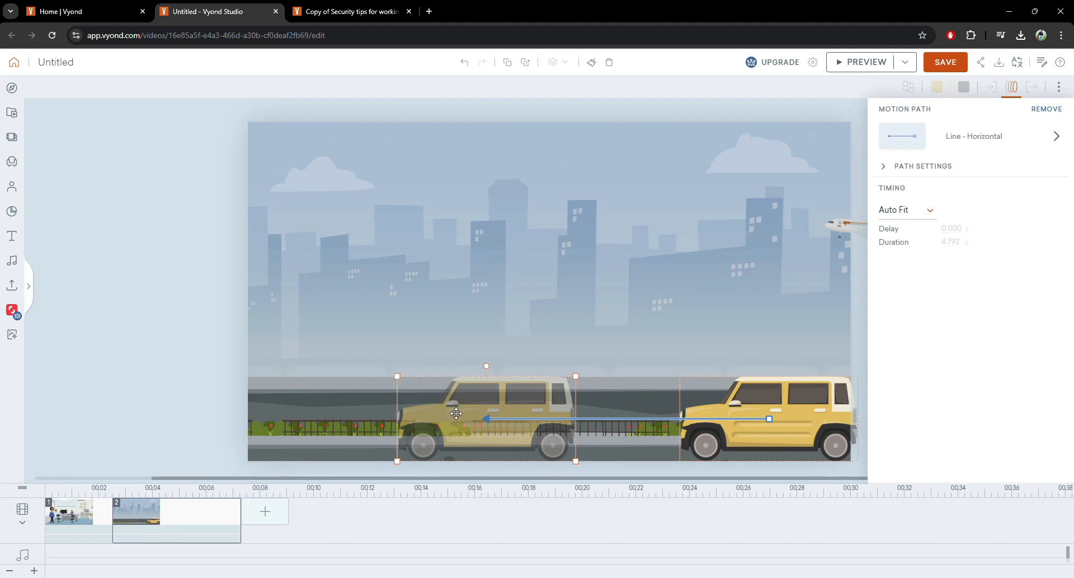
{"action": "left_click_drag", "start_coordinate": [402, 418], "coordinate": [141, 415]}
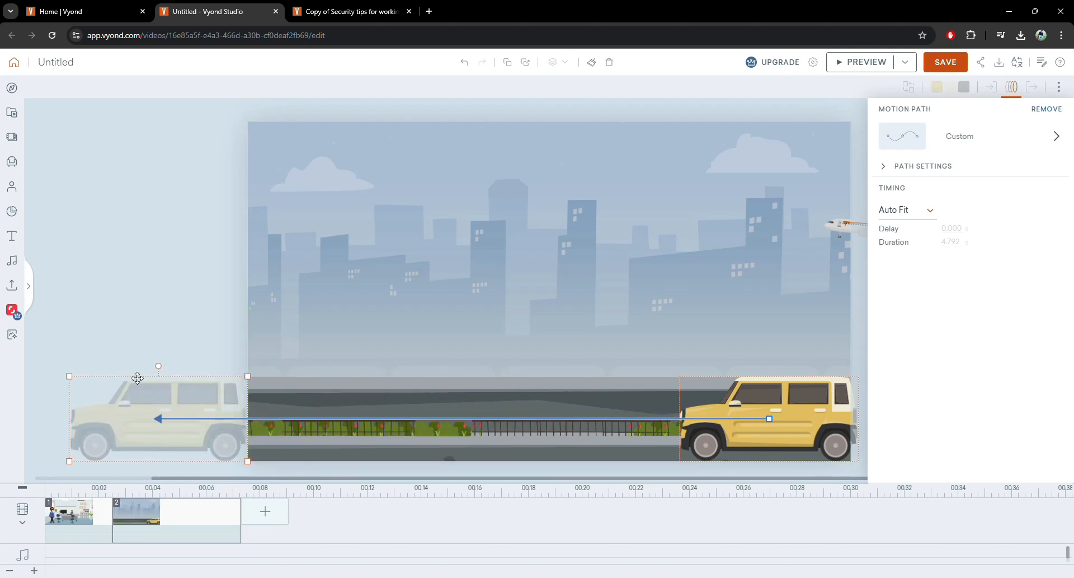
{"action": "left_click", "coordinate": [138, 338]}
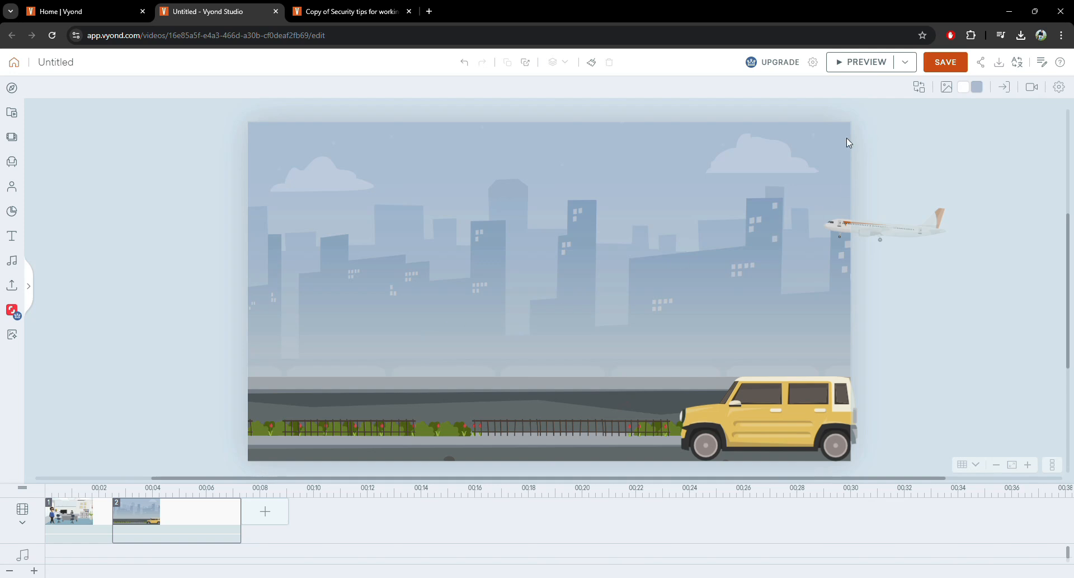
{"action": "left_click", "coordinate": [857, 63]}
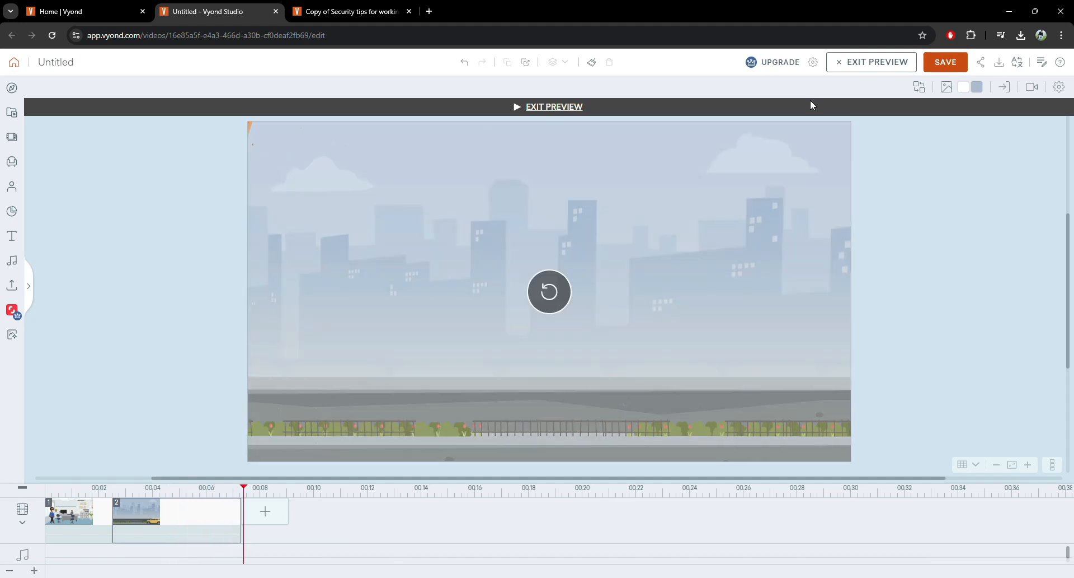
{"action": "left_click", "coordinate": [566, 107]}
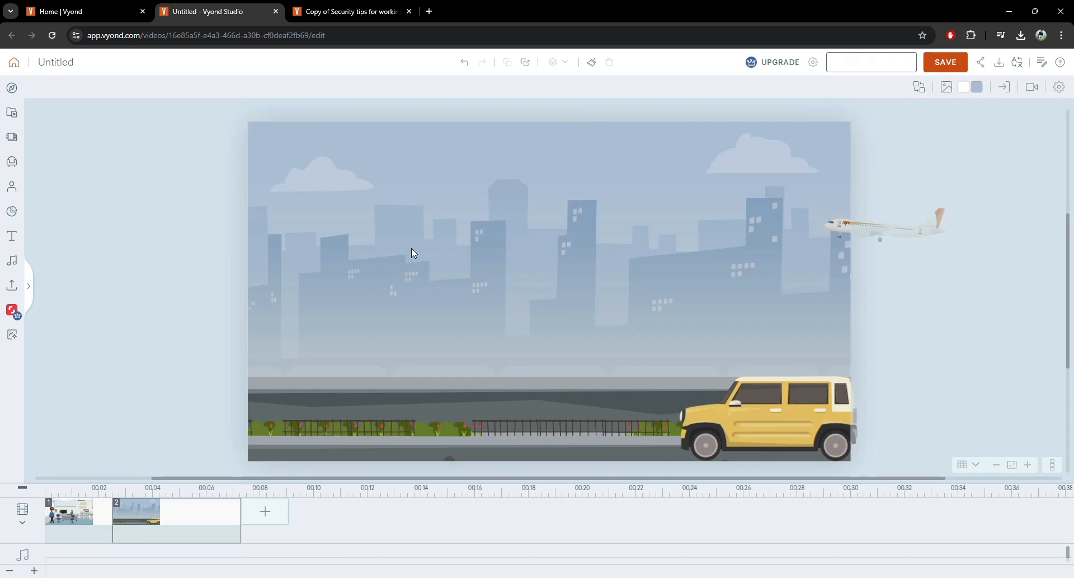
Start replacing the yellow car and search the props for "bike"
{"action": "left_click", "coordinate": [785, 418]}
{"action": "left_click", "coordinate": [909, 88]}
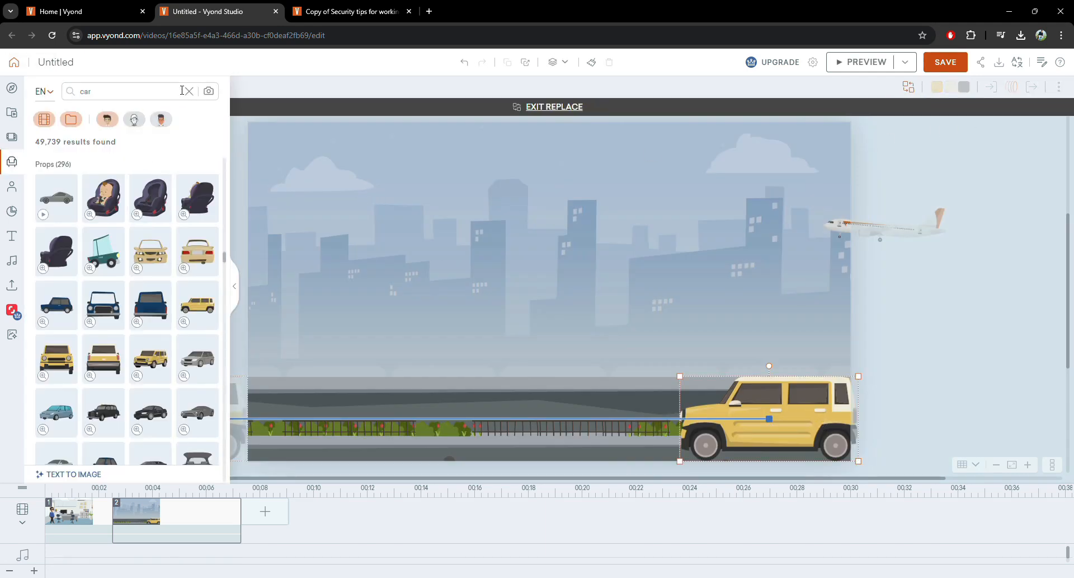
{"action": "left_click", "coordinate": [182, 90]}
{"action": "type", "text": "bike"}
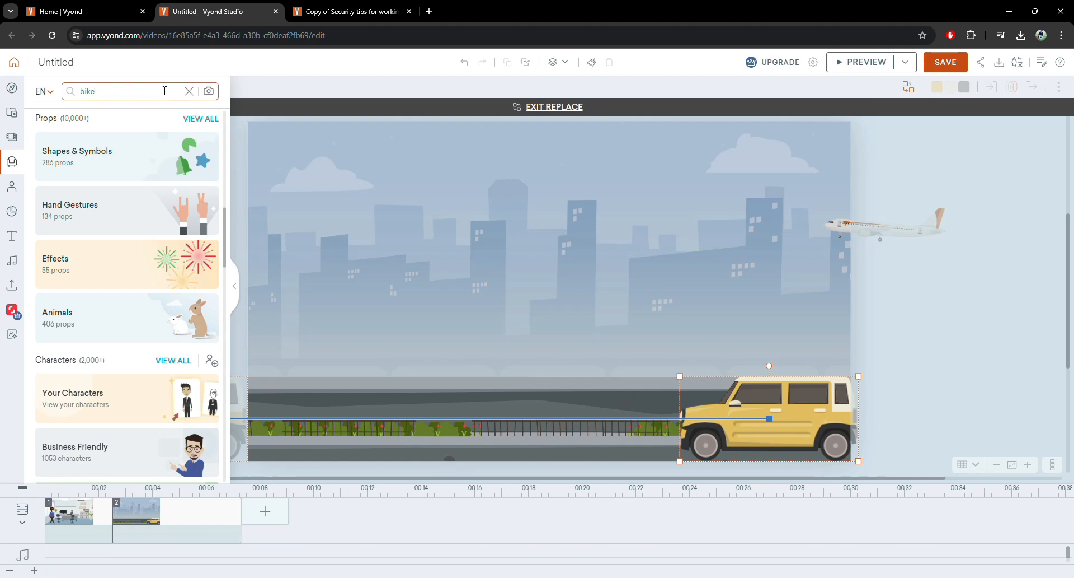
{"action": "left_click", "coordinate": [99, 116]}
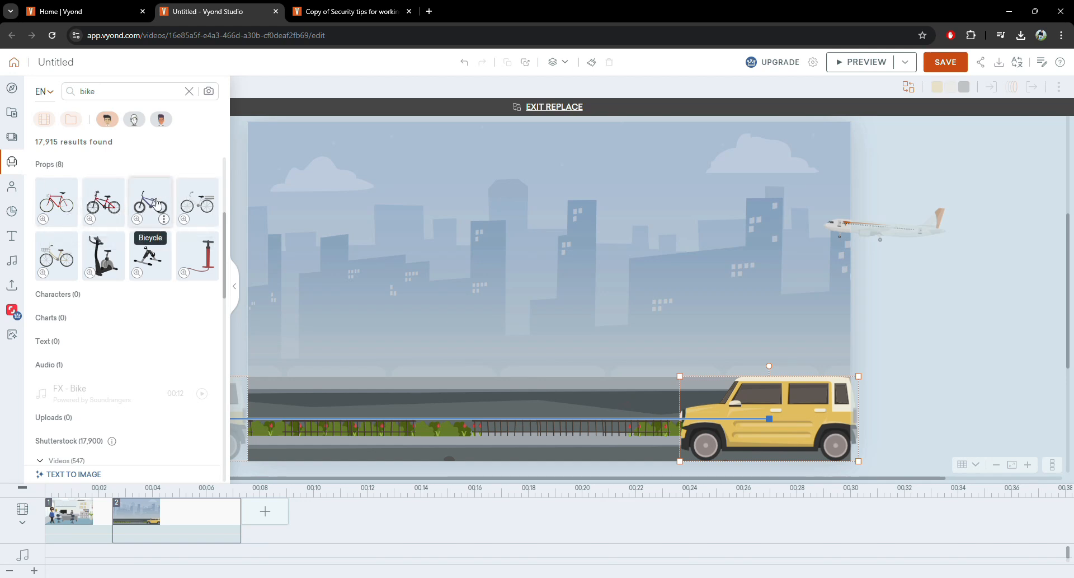
{"action": "left_click", "coordinate": [189, 91]}
{"action": "left_click", "coordinate": [110, 90]}
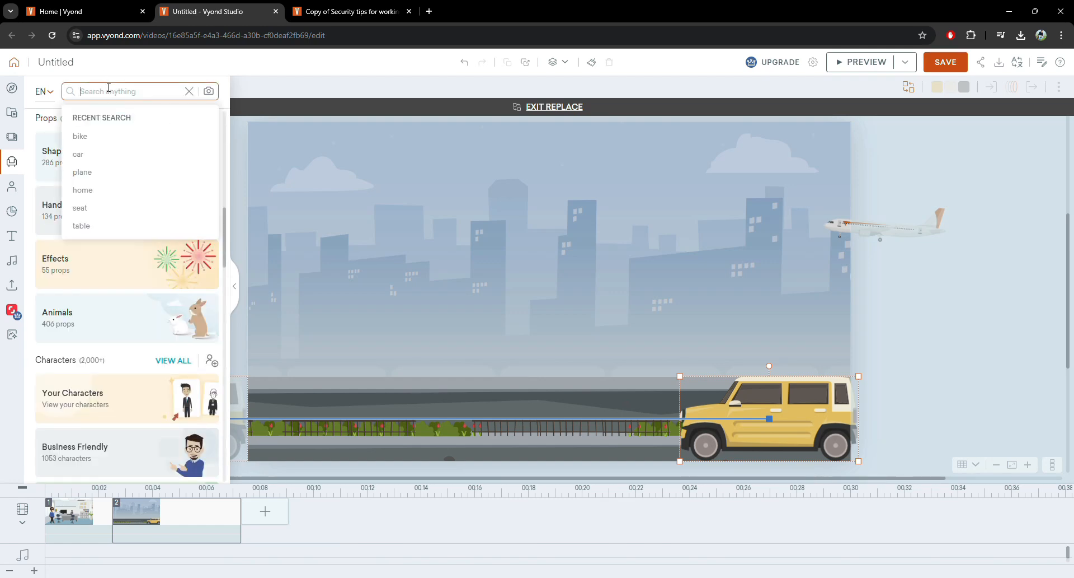
Replace the car with the Casual character who has black hair, glasses and a green shirt
{"action": "left_click", "coordinate": [11, 185]}
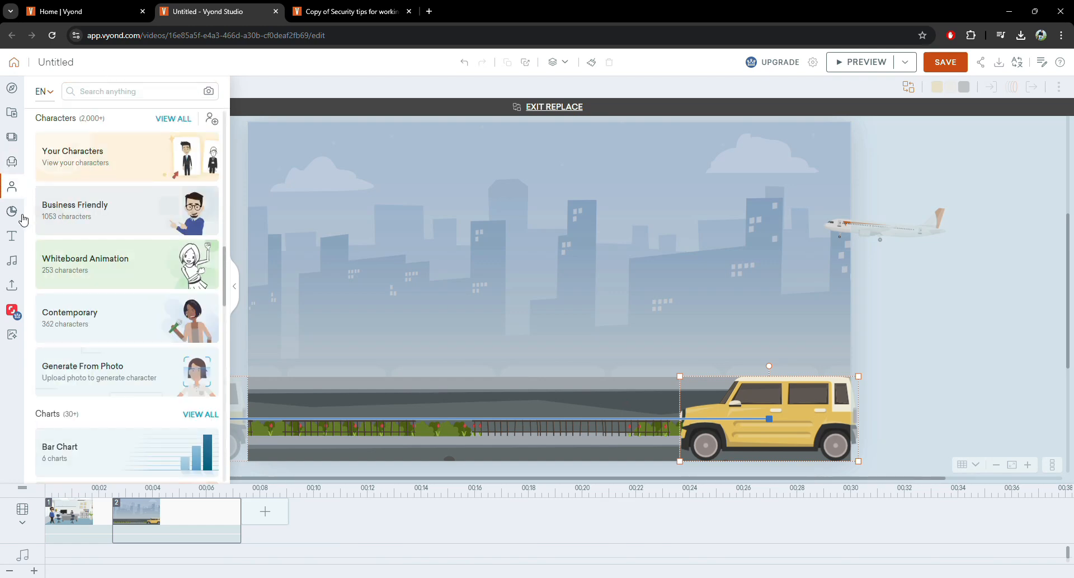
{"action": "left_click", "coordinate": [118, 92]}
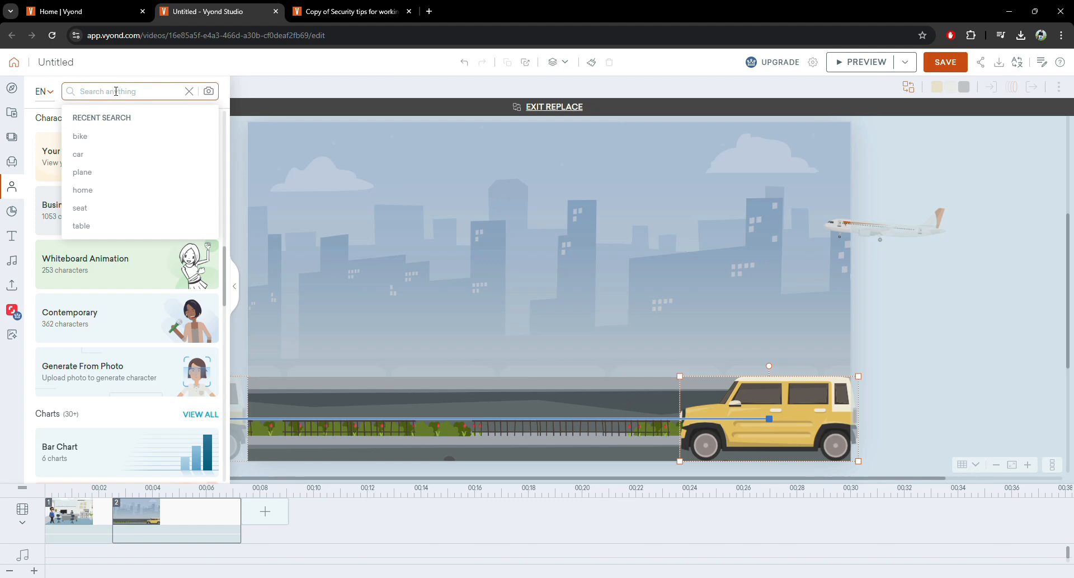
{"action": "left_click", "coordinate": [53, 213]}
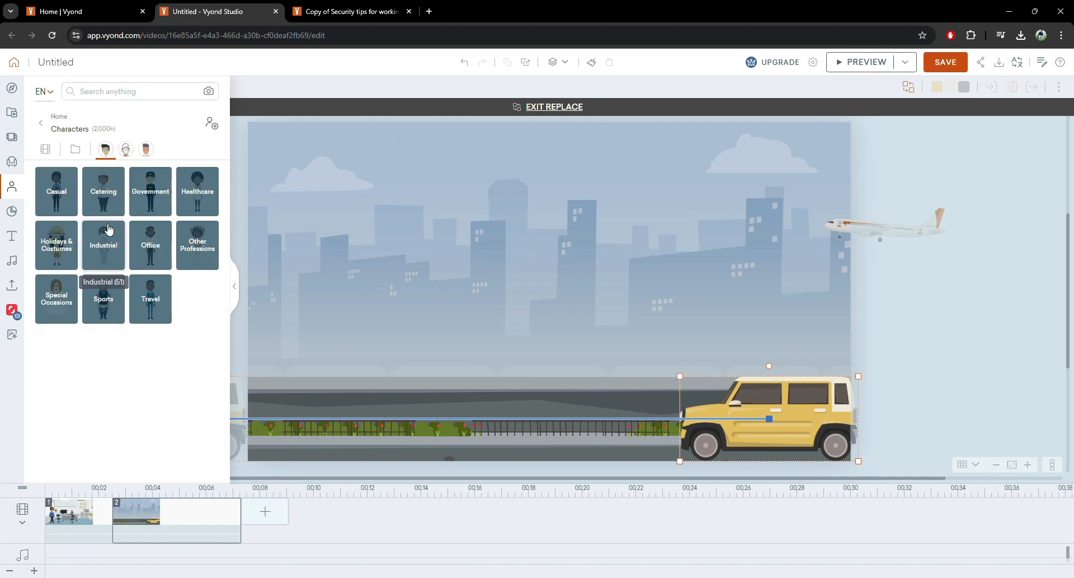
{"action": "left_click", "coordinate": [64, 198]}
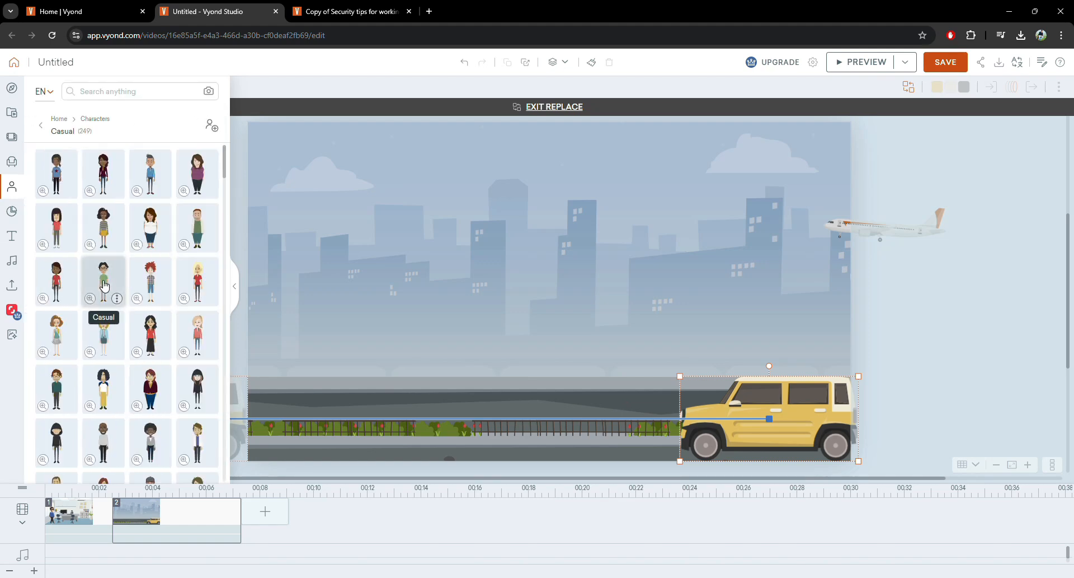
{"action": "left_click", "coordinate": [104, 282]}
{"action": "left_click", "coordinate": [847, 394]}
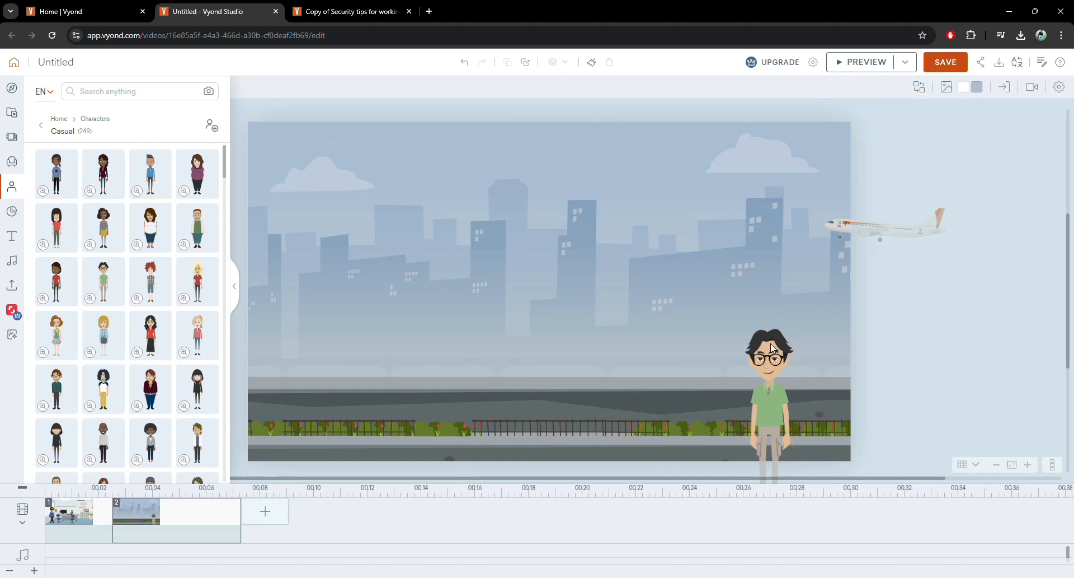
{"action": "left_click", "coordinate": [767, 348]}
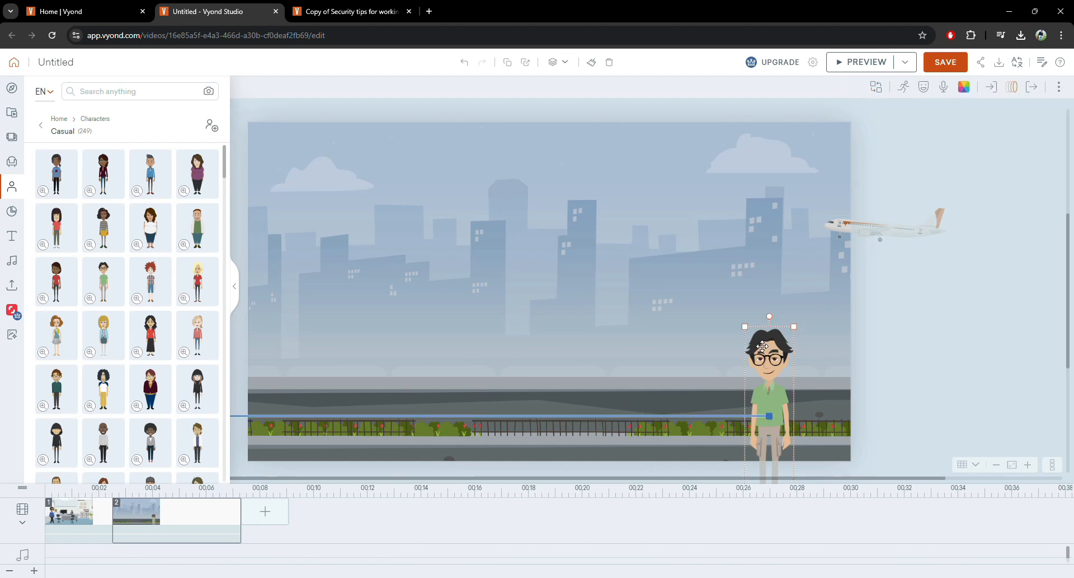
Search the character's actions for "bike", apply the one of walking beside a red bicycle, and preview the scene
{"action": "left_click", "coordinate": [903, 87]}
{"action": "left_click", "coordinate": [941, 114]}
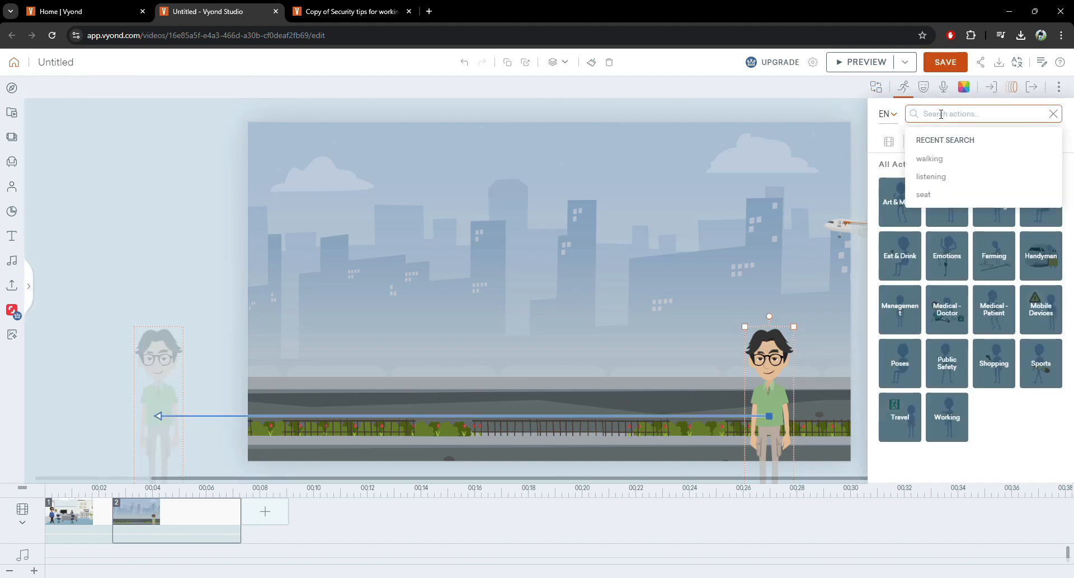
{"action": "type", "text": "bike"}
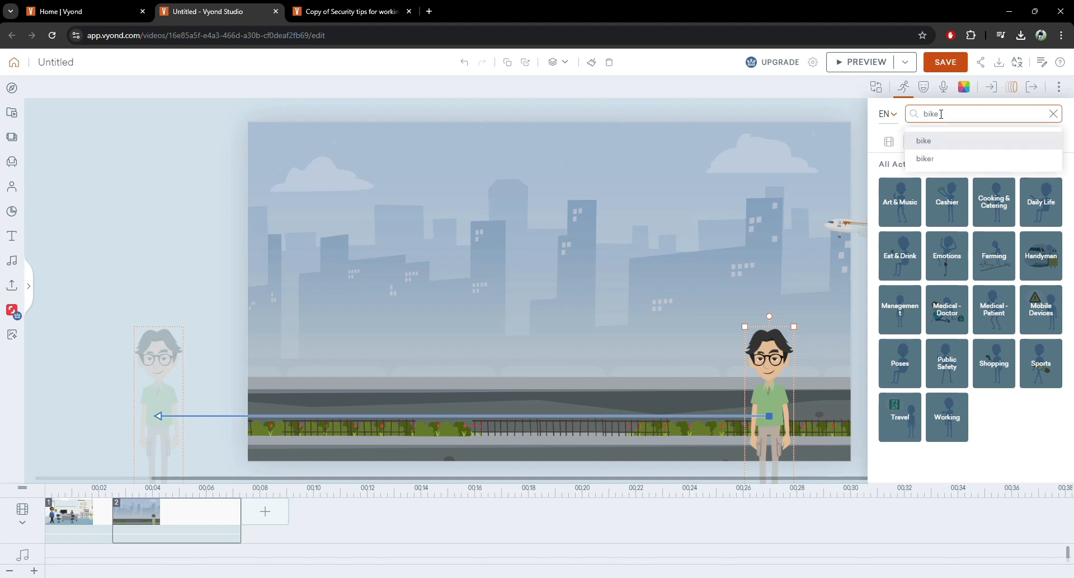
{"action": "left_click", "coordinate": [943, 143]}
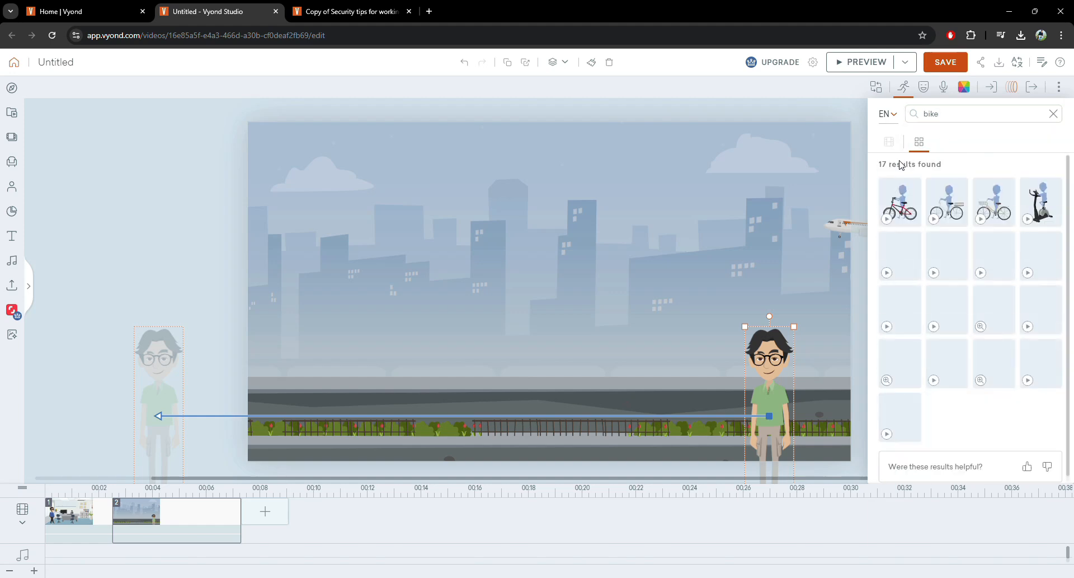
{"action": "left_click", "coordinate": [899, 208]}
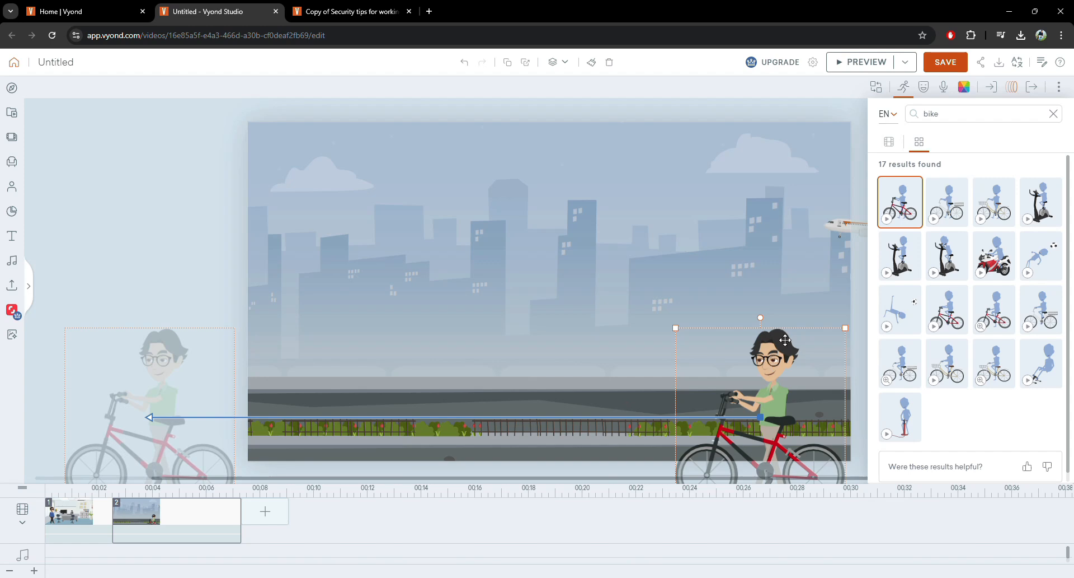
{"action": "left_click", "coordinate": [787, 291]}
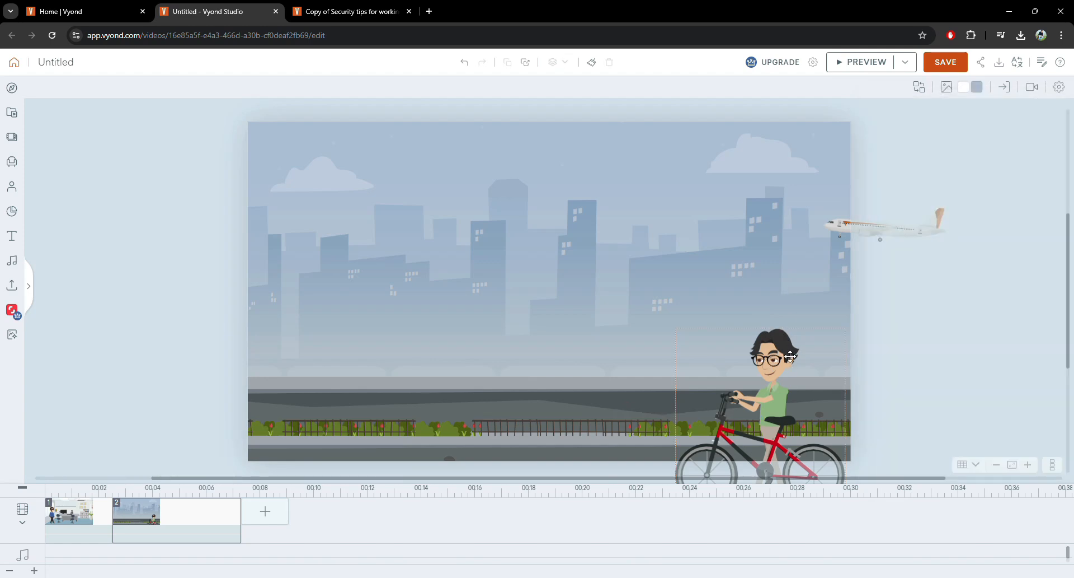
{"action": "left_click", "coordinate": [847, 63]}
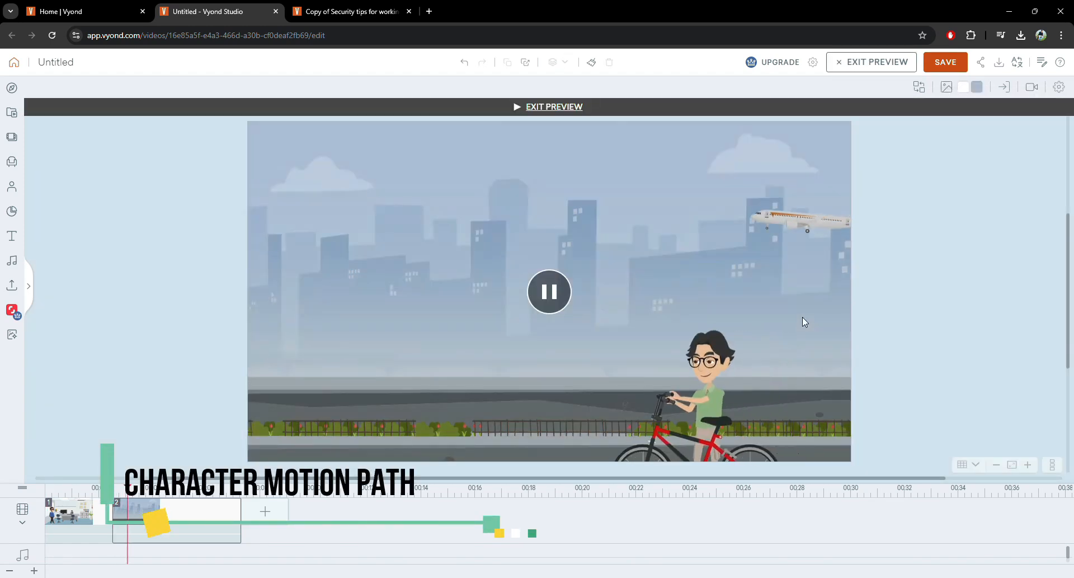
{"action": "left_click", "coordinate": [554, 106]}
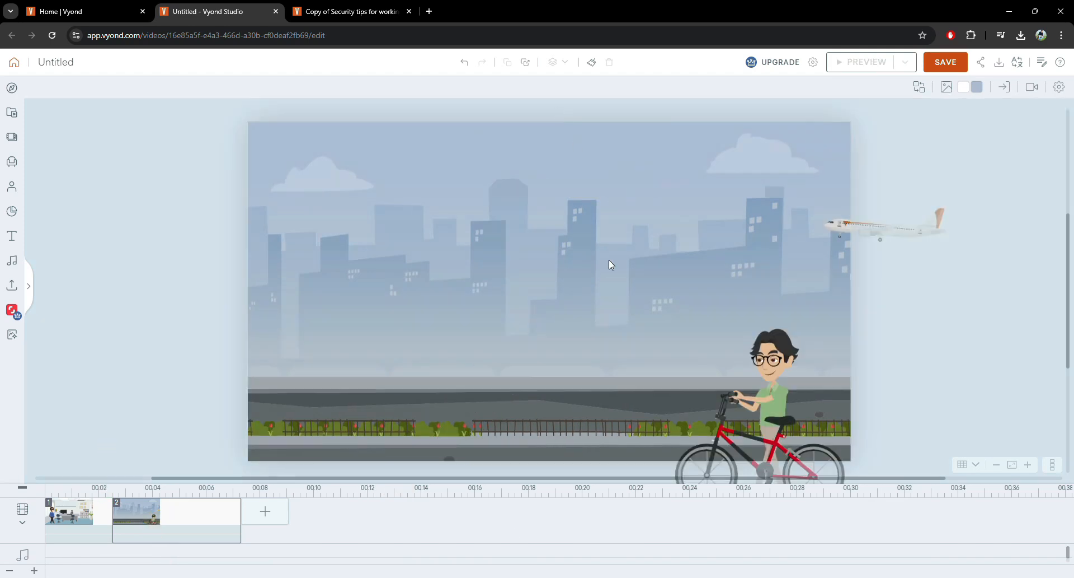
Shrink the character with the bicycle and fit it on the road in the scene's lower-right corner
{"action": "left_click_drag", "start_coordinate": [770, 356], "coordinate": [779, 324]}
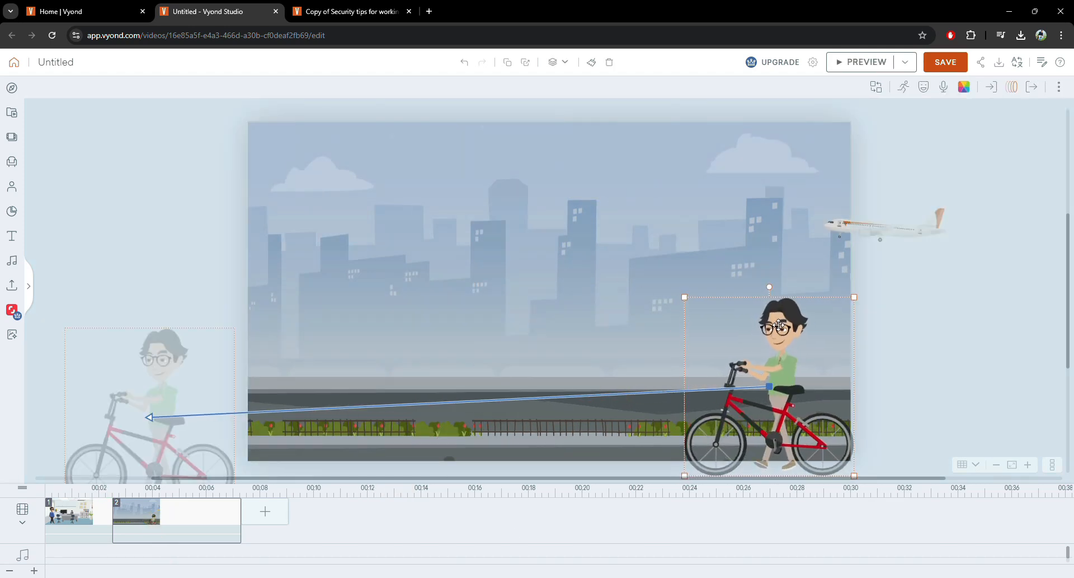
{"action": "left_click_drag", "start_coordinate": [854, 299], "coordinate": [823, 390]}
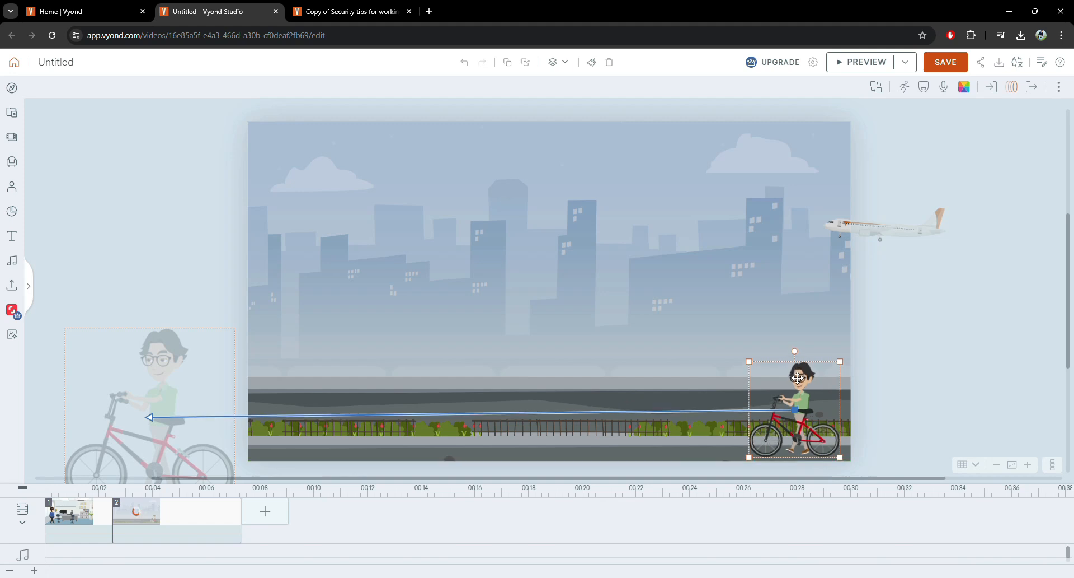
{"action": "left_click", "coordinate": [157, 361]}
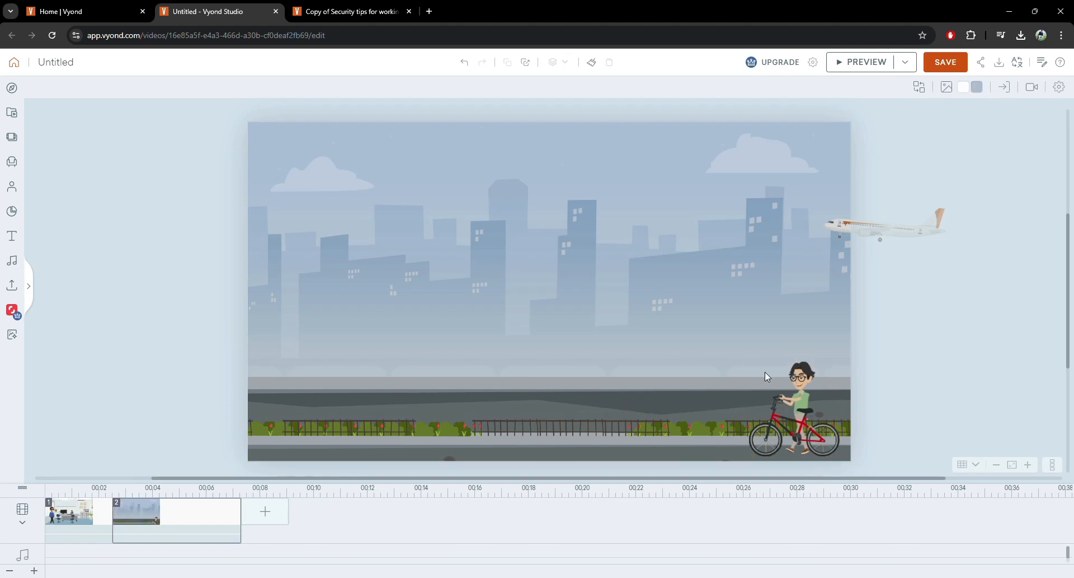
Move the end of the character's motion path inside the scene, left of centre, and preview the movement
{"action": "left_click", "coordinate": [810, 372]}
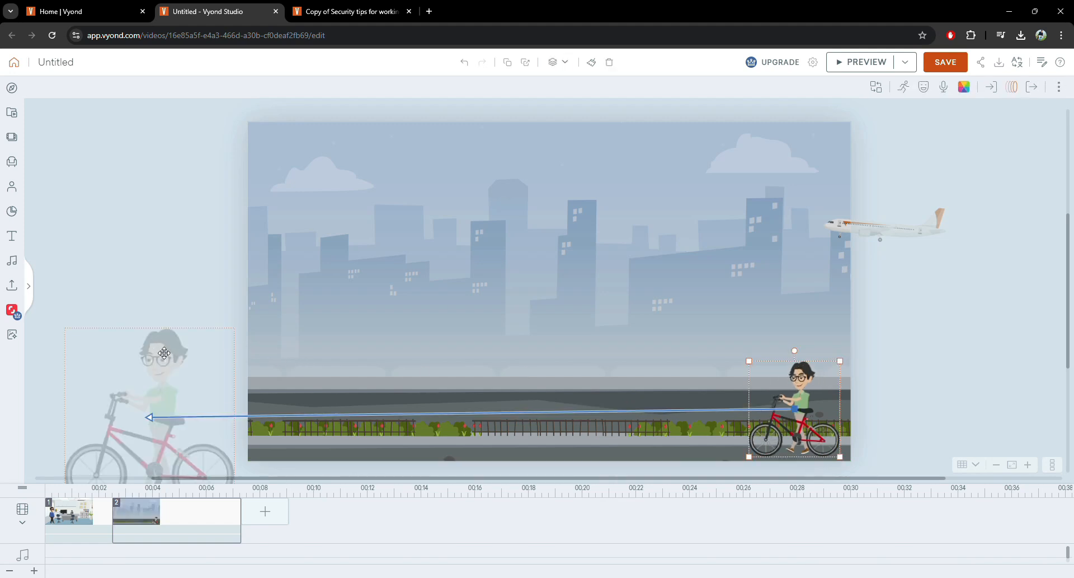
{"action": "left_click_drag", "start_coordinate": [164, 352], "coordinate": [497, 310]}
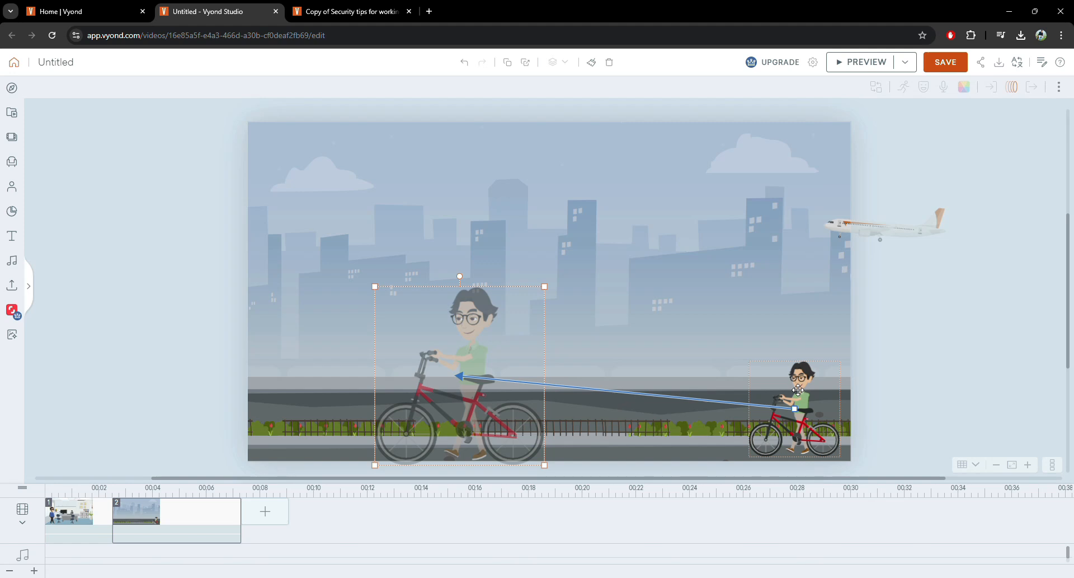
{"action": "left_click", "coordinate": [856, 61]}
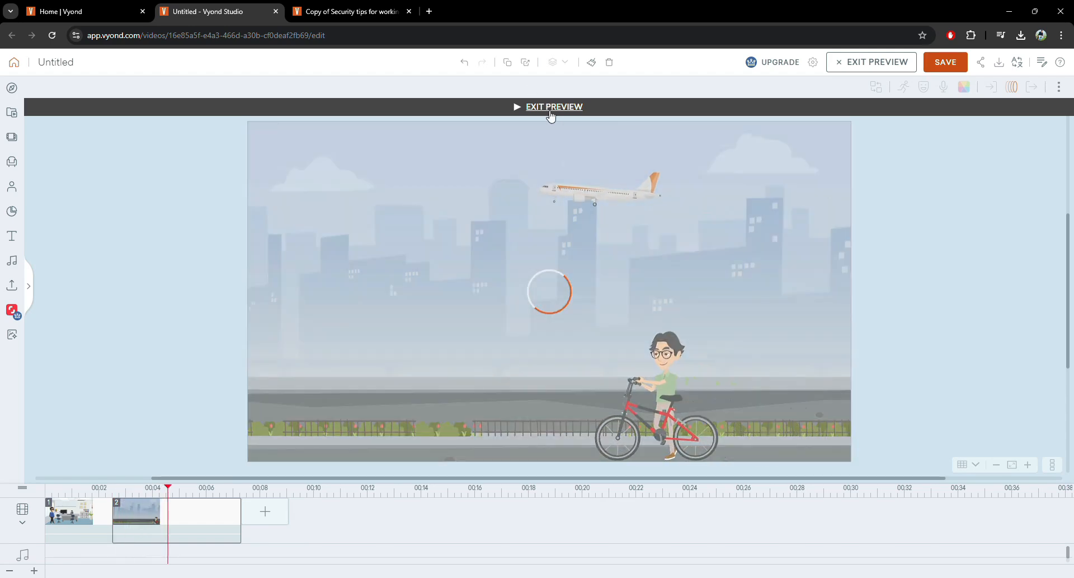
{"action": "left_click", "coordinate": [551, 111]}
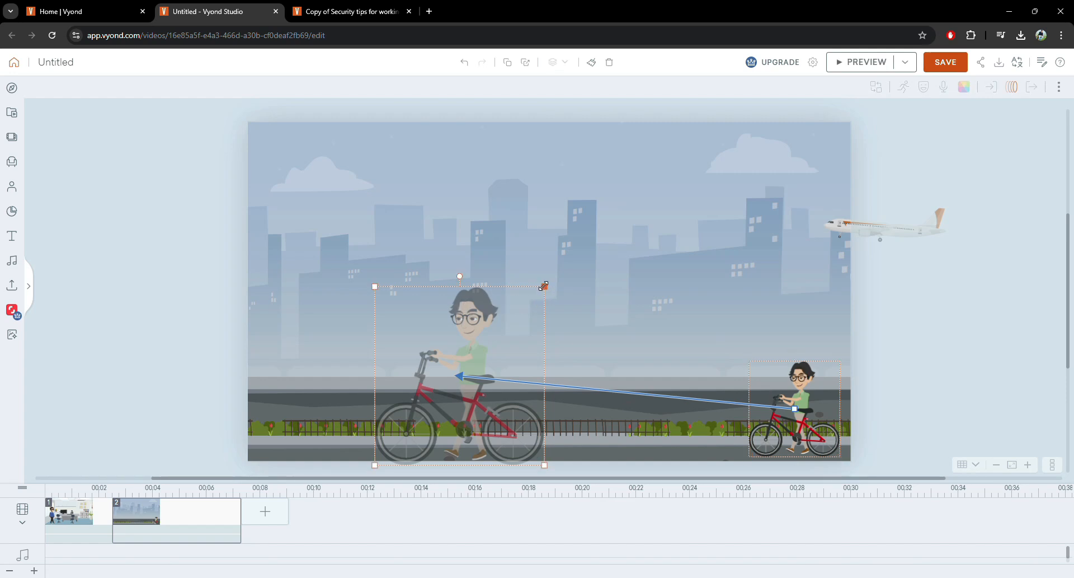
Shrink the character at the motion path's end and move it down and left to road level
{"action": "left_click_drag", "start_coordinate": [528, 302], "coordinate": [519, 326]}
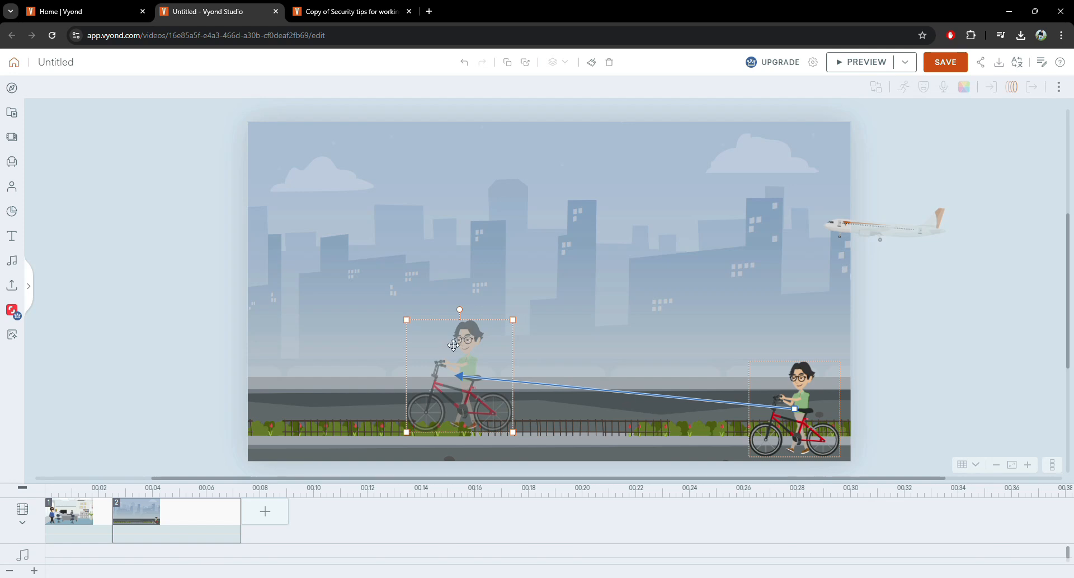
{"action": "mouse_move", "coordinate": [433, 352]}
{"action": "left_mouse_down"}
{"action": "mouse_move", "coordinate": [368, 361]}
{"action": "mouse_move", "coordinate": [425, 346]}
{"action": "left_mouse_up"}
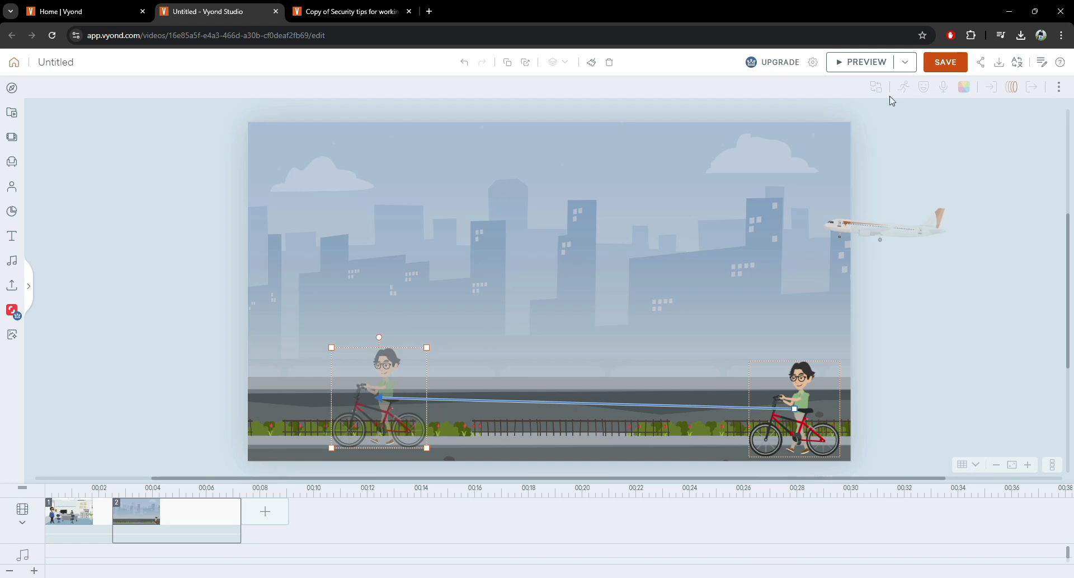
Preview the city street scene to check the character moving the bicycle along its path, and deselect the character
{"action": "left_click", "coordinate": [852, 62]}
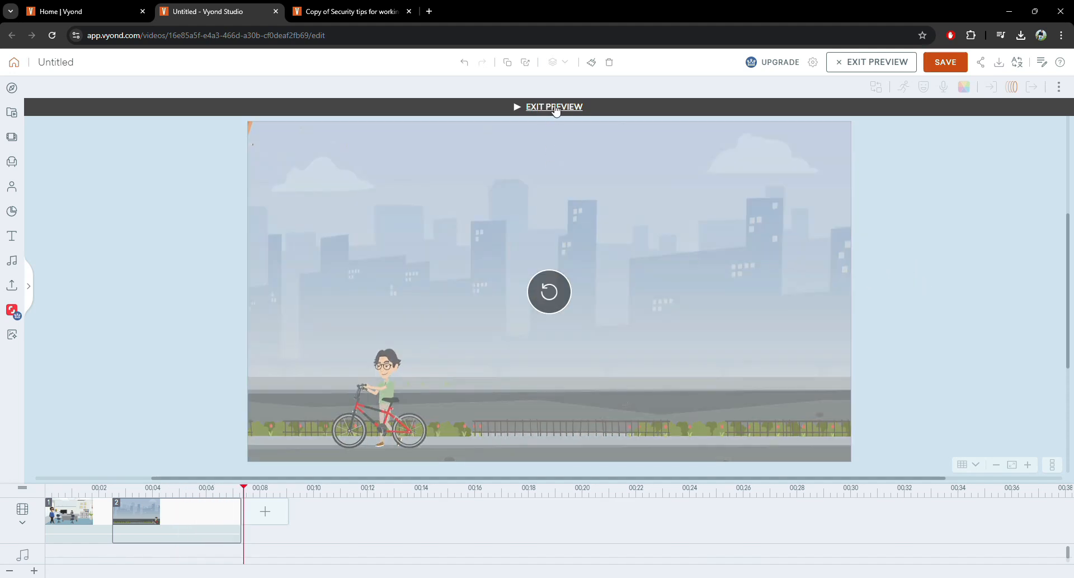
{"action": "left_click", "coordinate": [555, 108]}
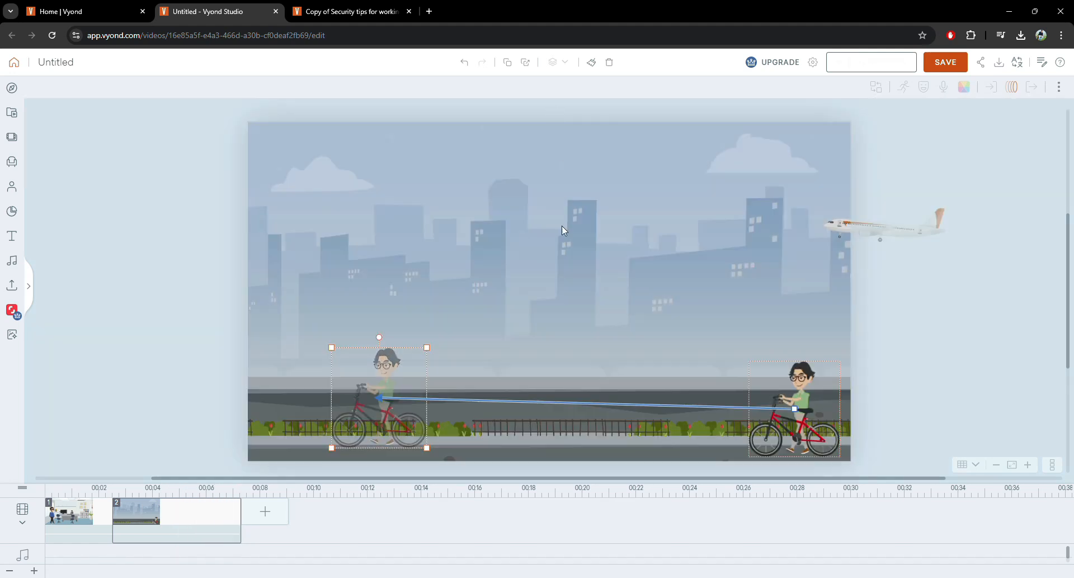
{"action": "left_click", "coordinate": [923, 321]}
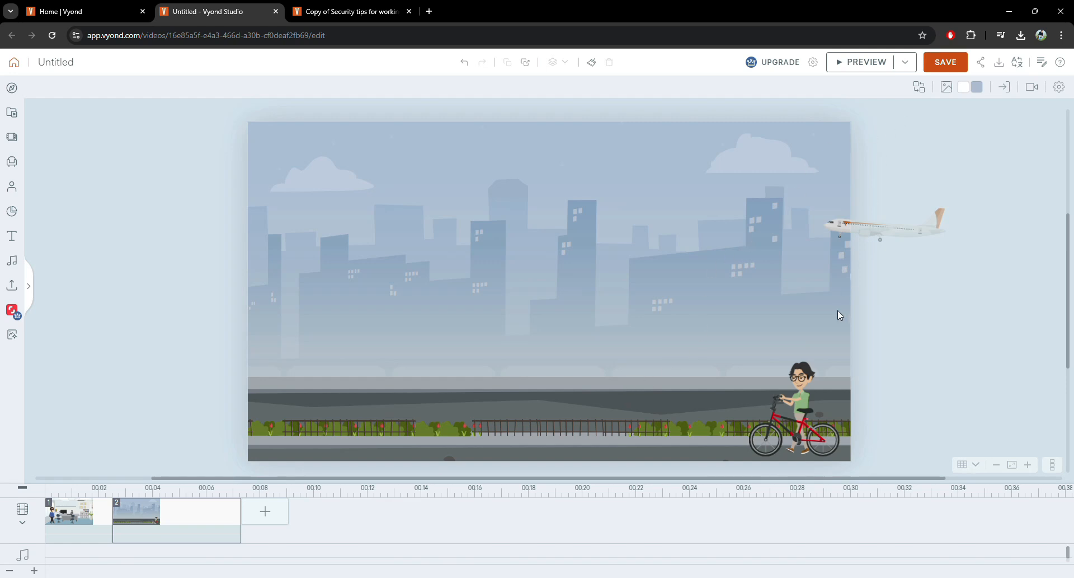
Change the character's action to riding the red sport motorcycle and preview the scene
{"action": "left_click", "coordinate": [804, 377]}
{"action": "left_click", "coordinate": [902, 87]}
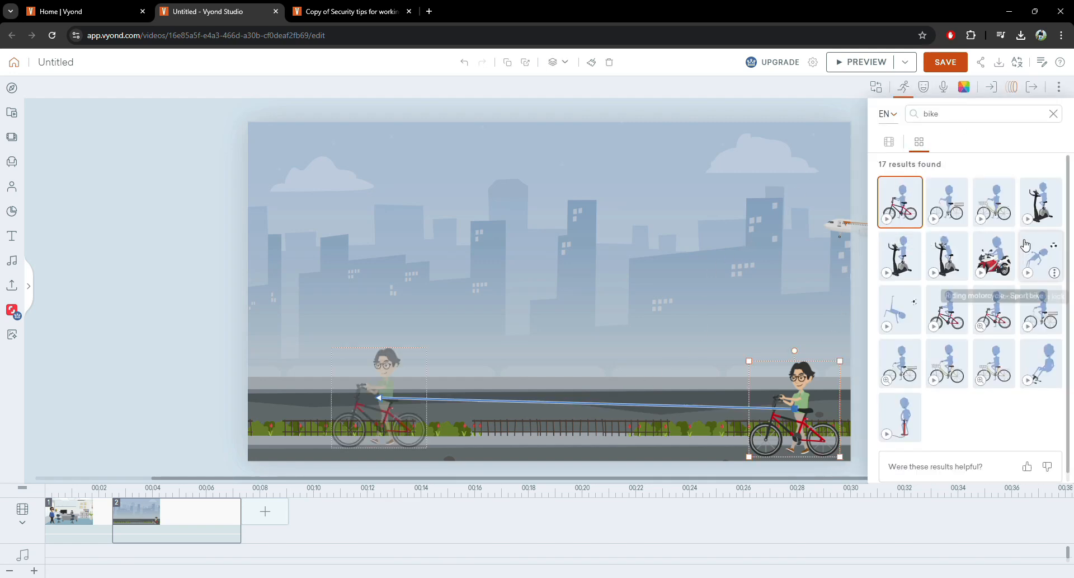
{"action": "left_click", "coordinate": [990, 250]}
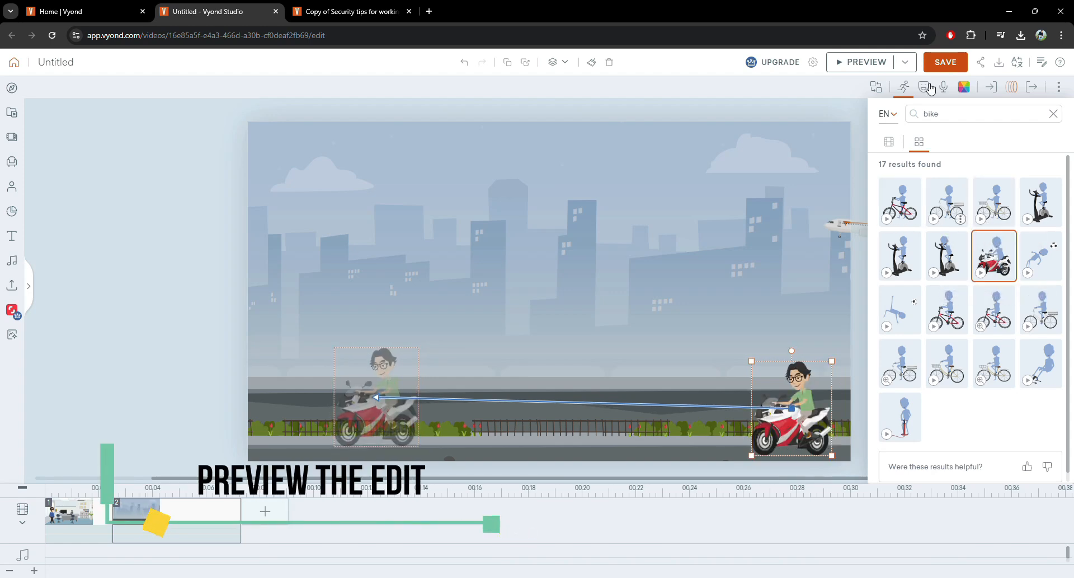
{"action": "left_click", "coordinate": [862, 62]}
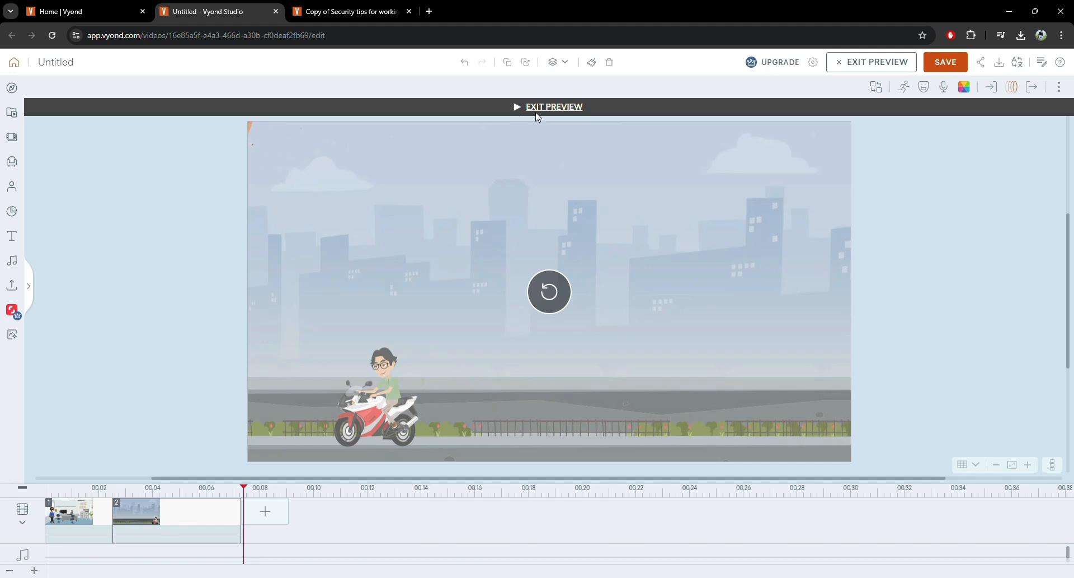
{"action": "left_click", "coordinate": [551, 106]}
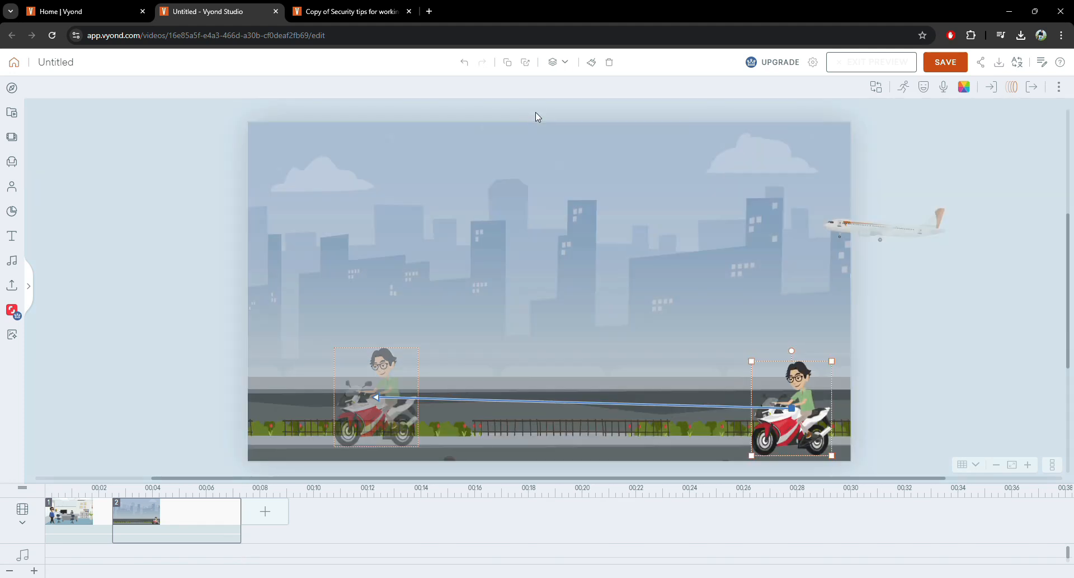
Set the character's action to Cycling on the red bicycle and preview the scene
{"action": "left_click", "coordinate": [902, 88]}
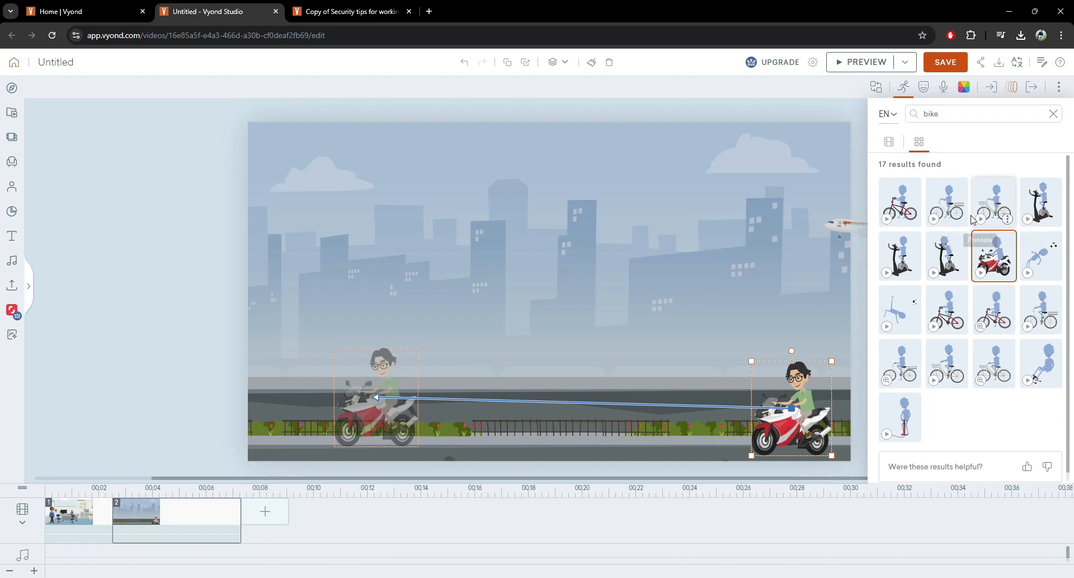
{"action": "left_click", "coordinate": [949, 320]}
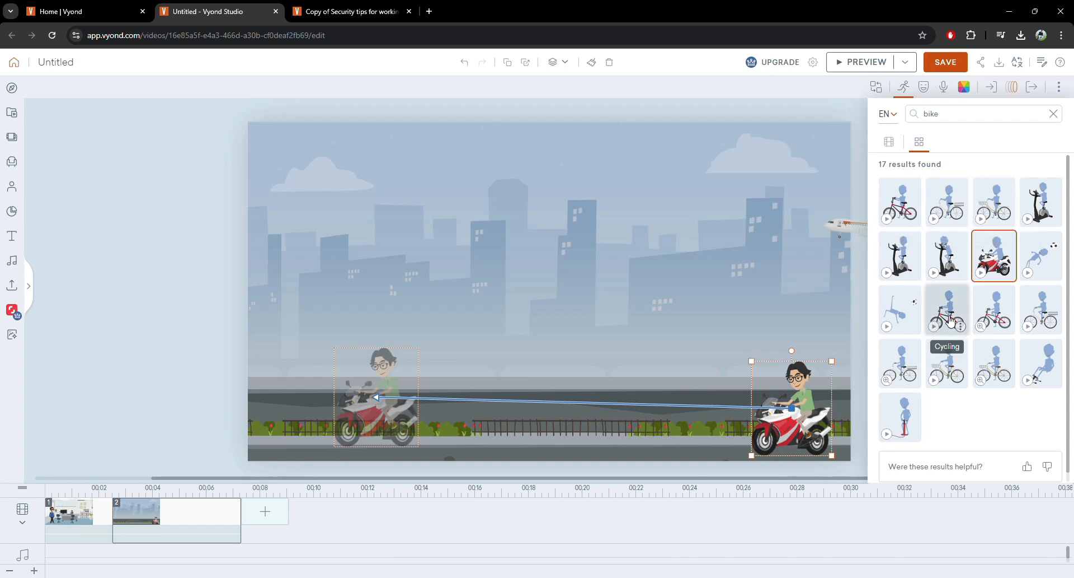
{"action": "left_click", "coordinate": [768, 305]}
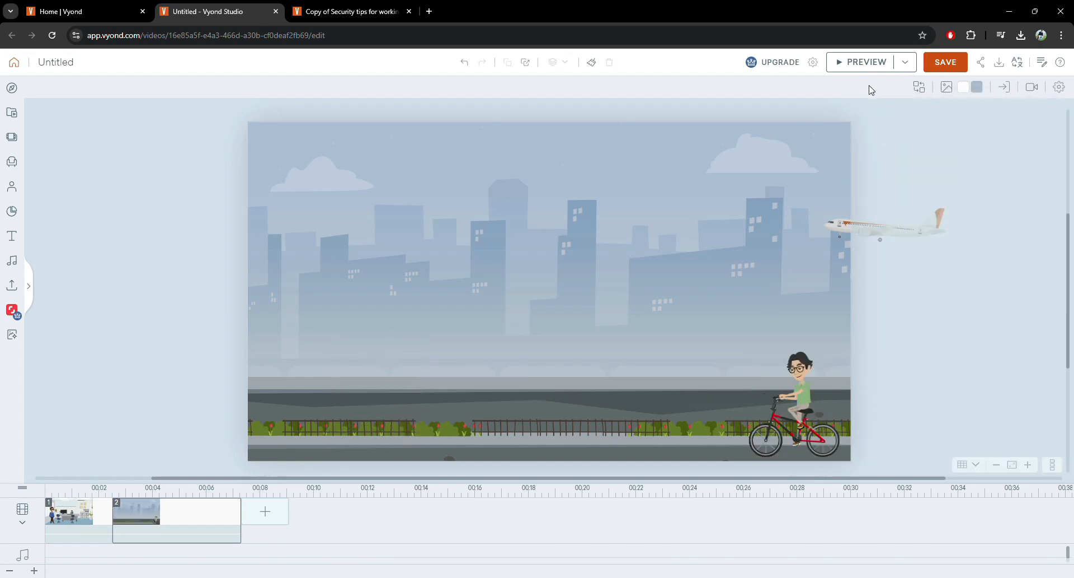
{"action": "left_click", "coordinate": [867, 66]}
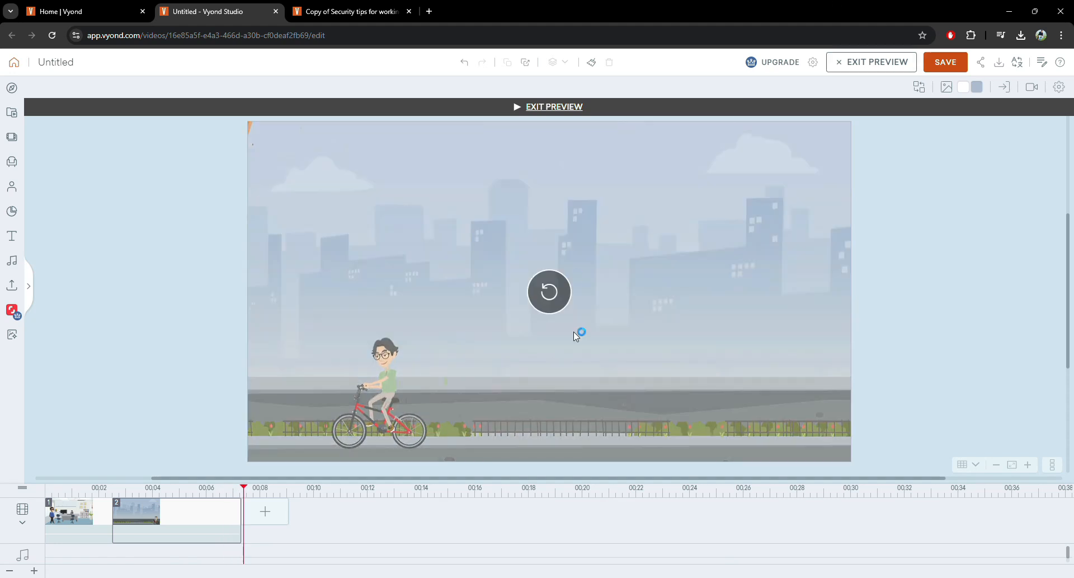
{"action": "left_click", "coordinate": [556, 108]}
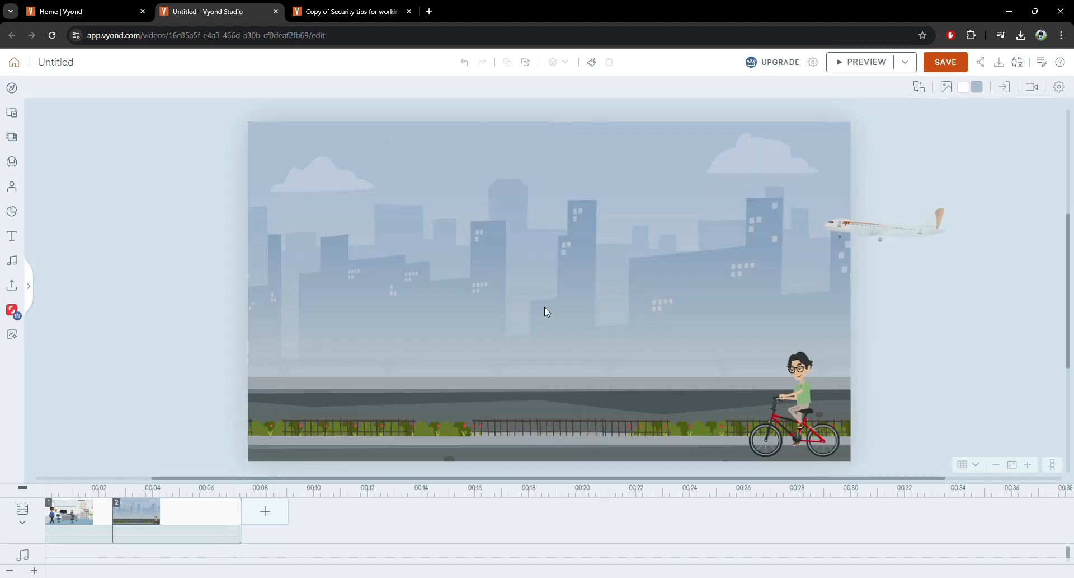